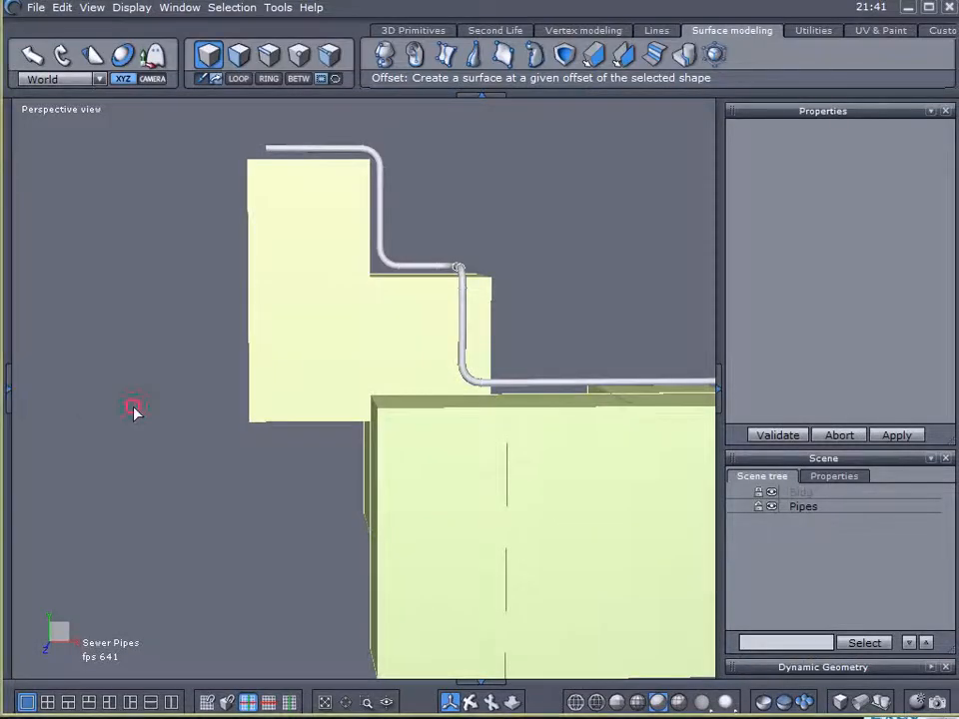
# - Select the Pipes object and examine from several angles how it follows the stepped building blocks
pyautogui.hotkey('ctrl', 'a')
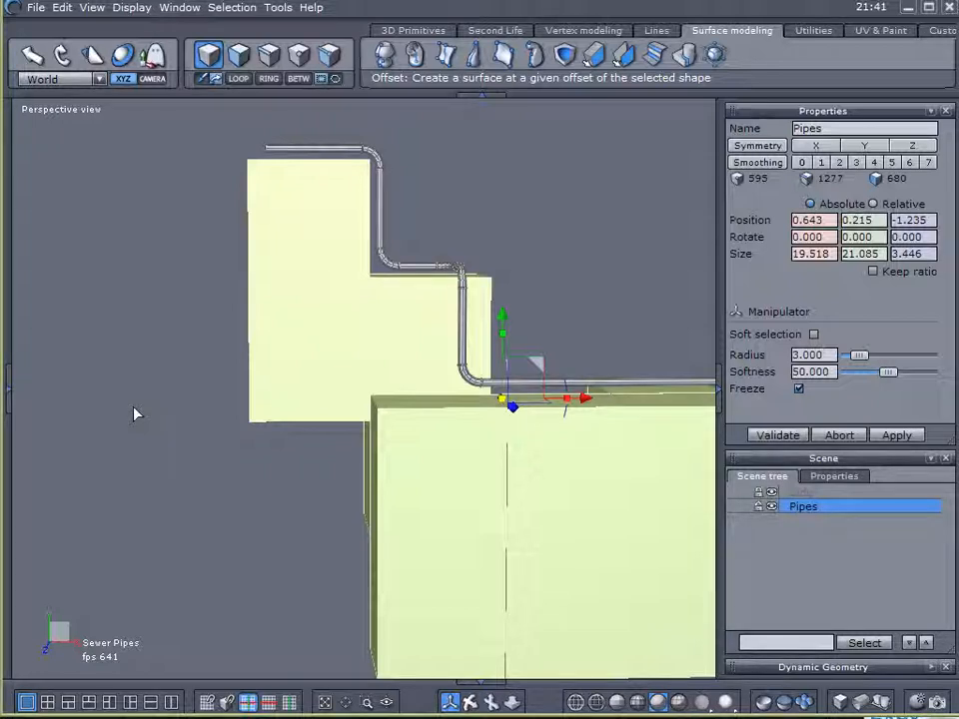
pyautogui.moveTo(343, 531); pyautogui.dragTo(57, 541, button='right')
pyautogui.moveTo(224, 473); pyautogui.dragTo(142, 483, button='right')
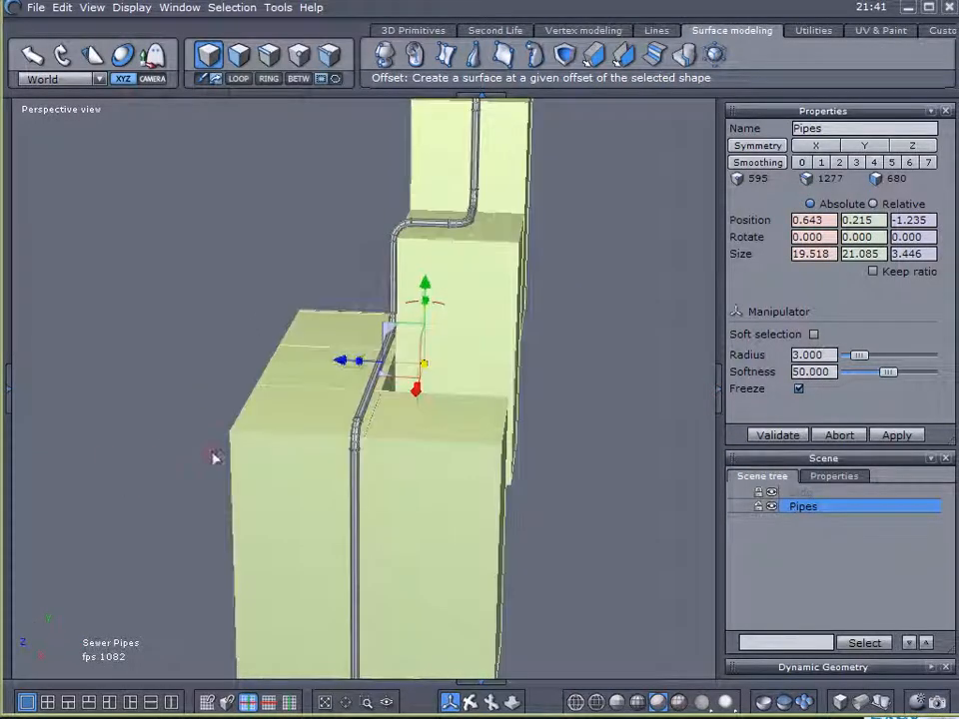
pyautogui.moveTo(220, 456); pyautogui.dragTo(406, 470, button='right')
pyautogui.scroll(5, 396, 347)
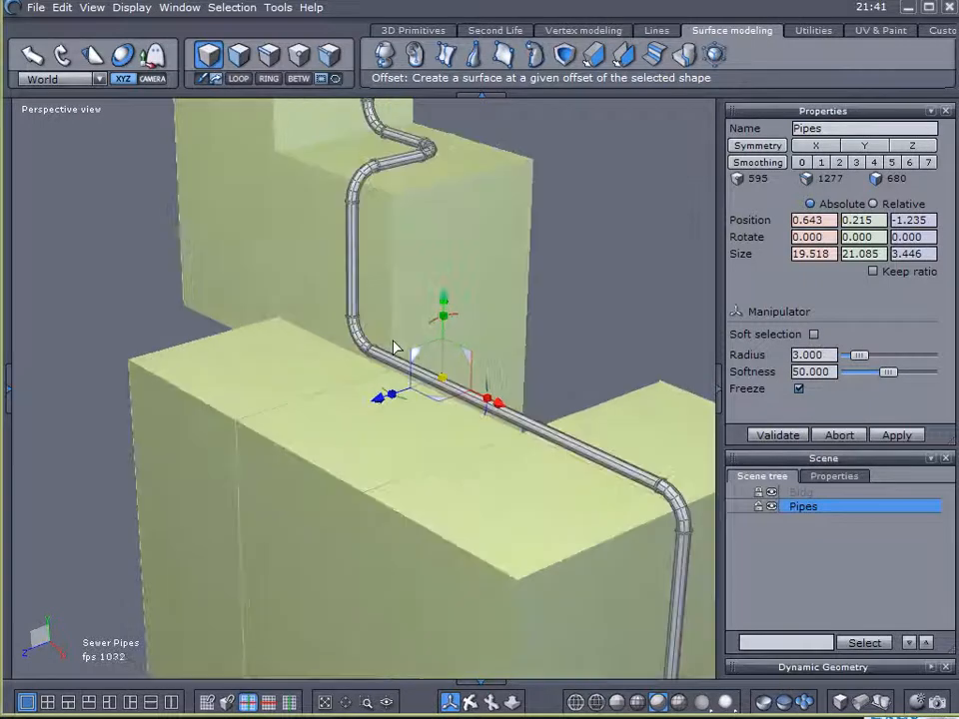
pyautogui.moveTo(395, 347); pyautogui.dragTo(505, 495, button='right')
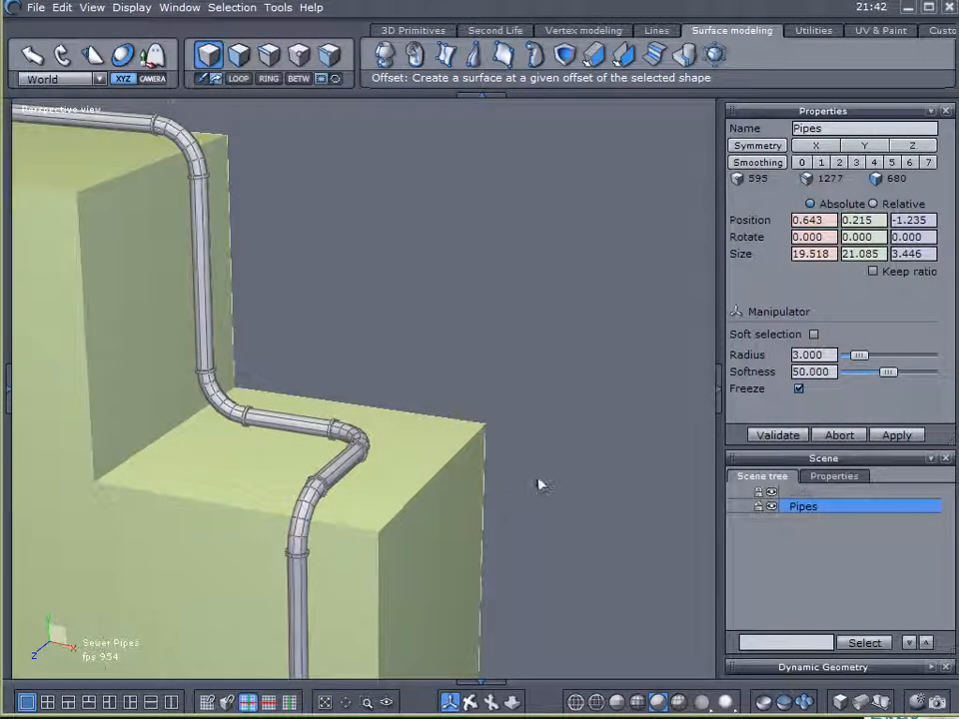
pyautogui.moveTo(435, 417); pyautogui.dragTo(273, 429, button='right')
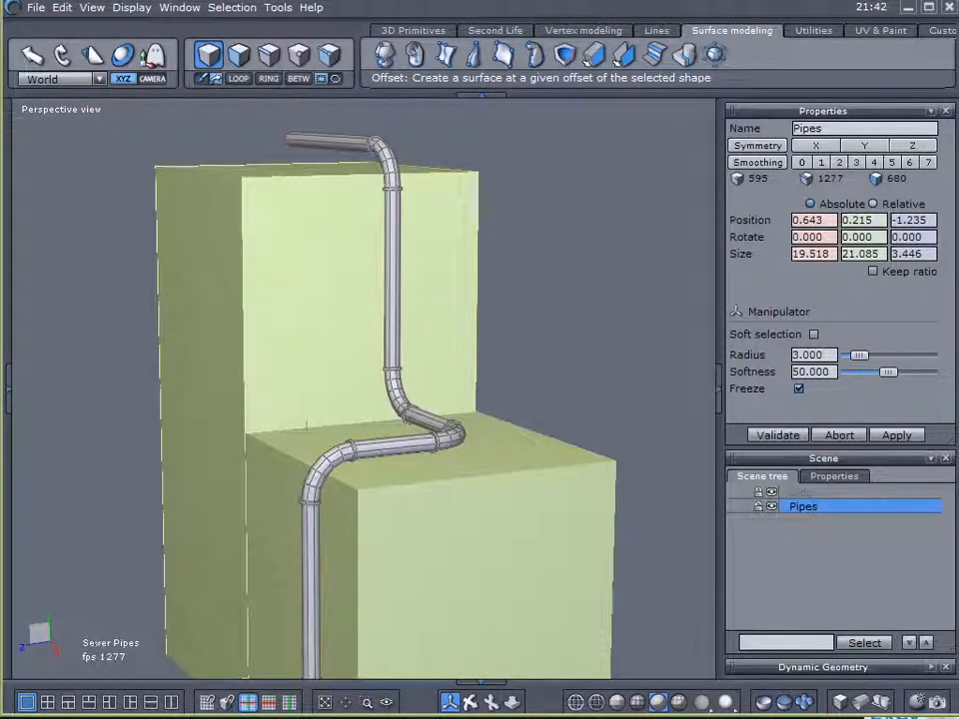
pyautogui.moveTo(535, 563); pyautogui.dragTo(456, 258, button='middle')
pyautogui.scroll(-3, 530, 416)
pyautogui.scroll(-3, 457, 260)
pyautogui.moveTo(454, 320); pyautogui.dragTo(493, 385, button='middle')
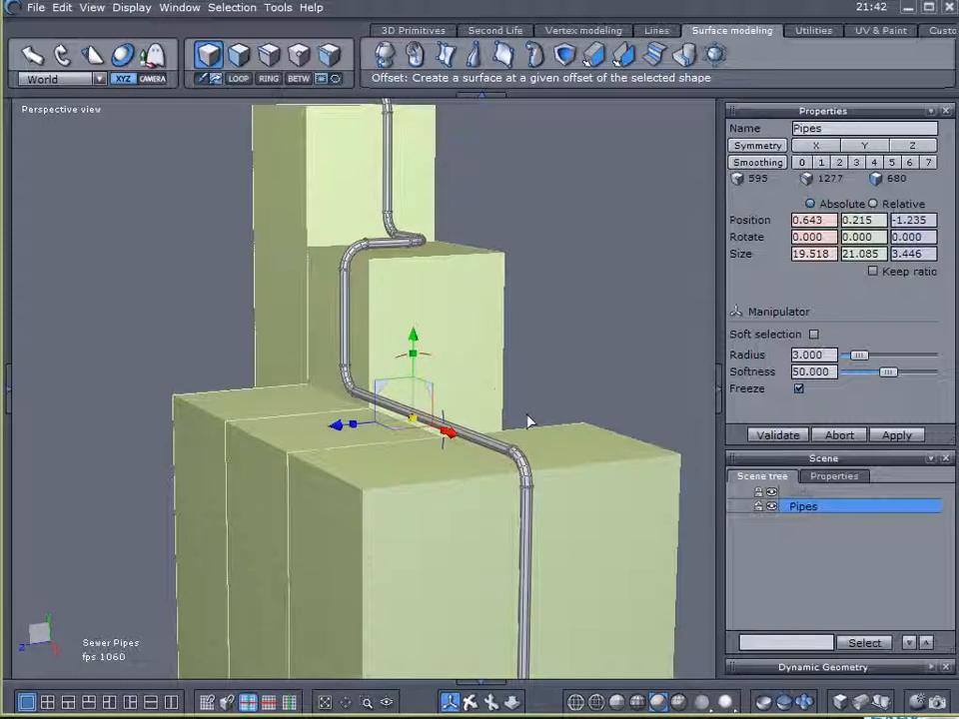
# - Examine the pipe's bends and straight runs from the lower block's end face up to the tallest block's roof
pyautogui.moveTo(580, 396); pyautogui.dragTo(558, 484, button='right')
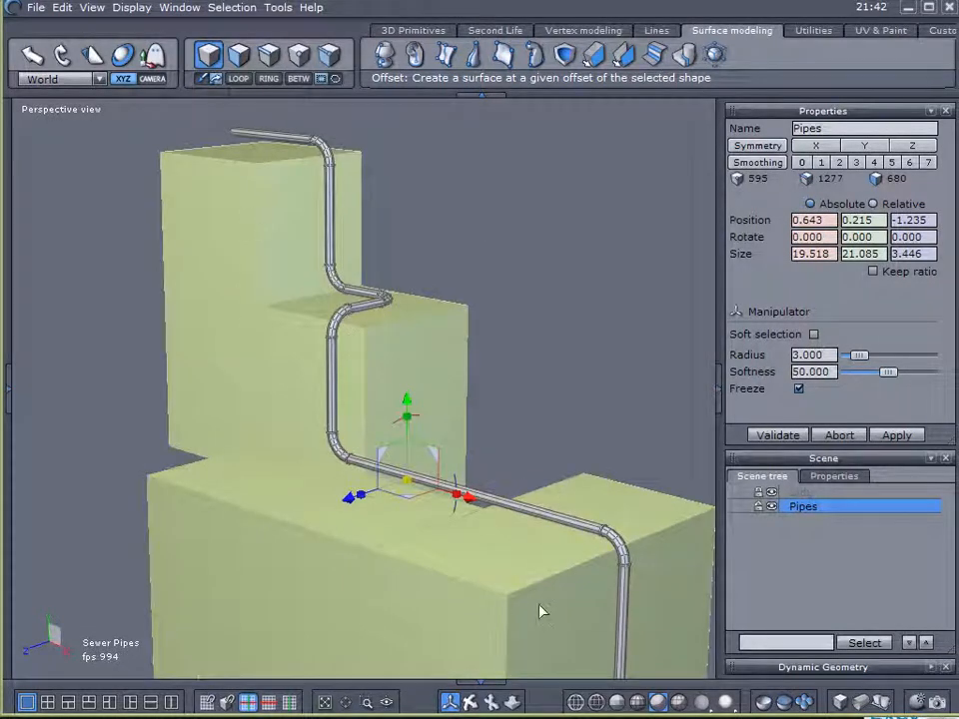
pyautogui.moveTo(542, 610); pyautogui.dragTo(387, 607, button='right')
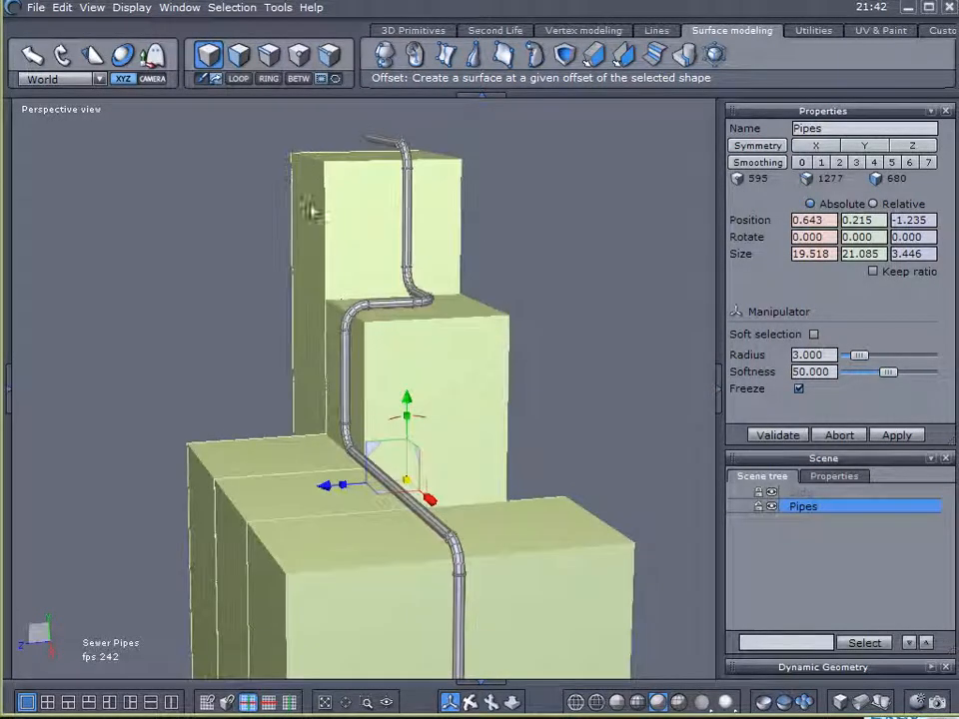
pyautogui.moveTo(180, 313); pyautogui.dragTo(311, 313, button='right')
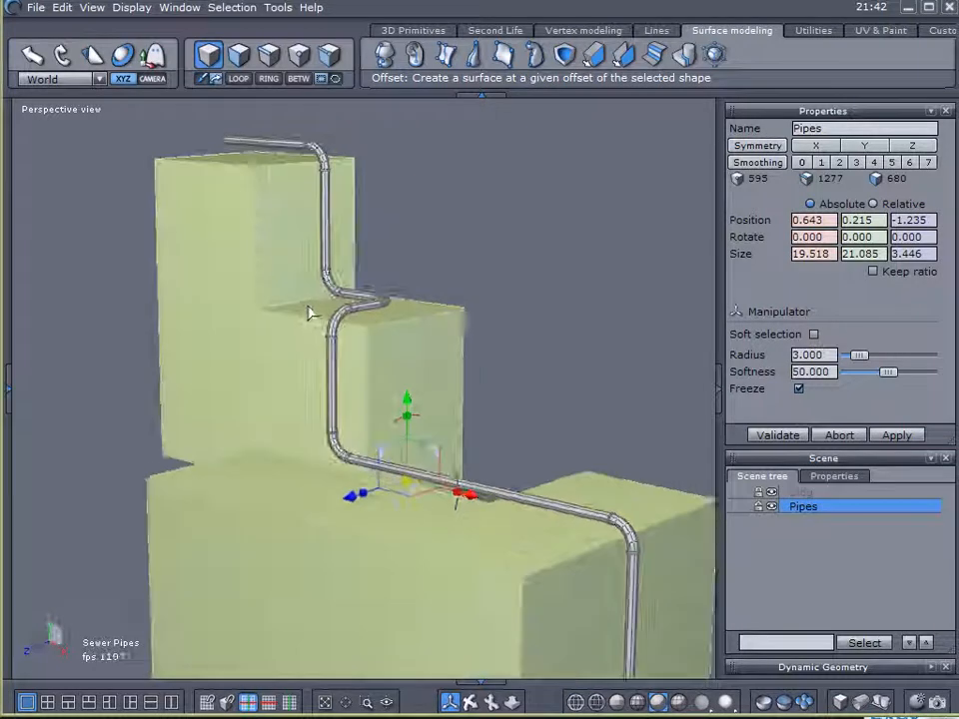
pyautogui.moveTo(231, 232); pyautogui.dragTo(313, 265, button='right')
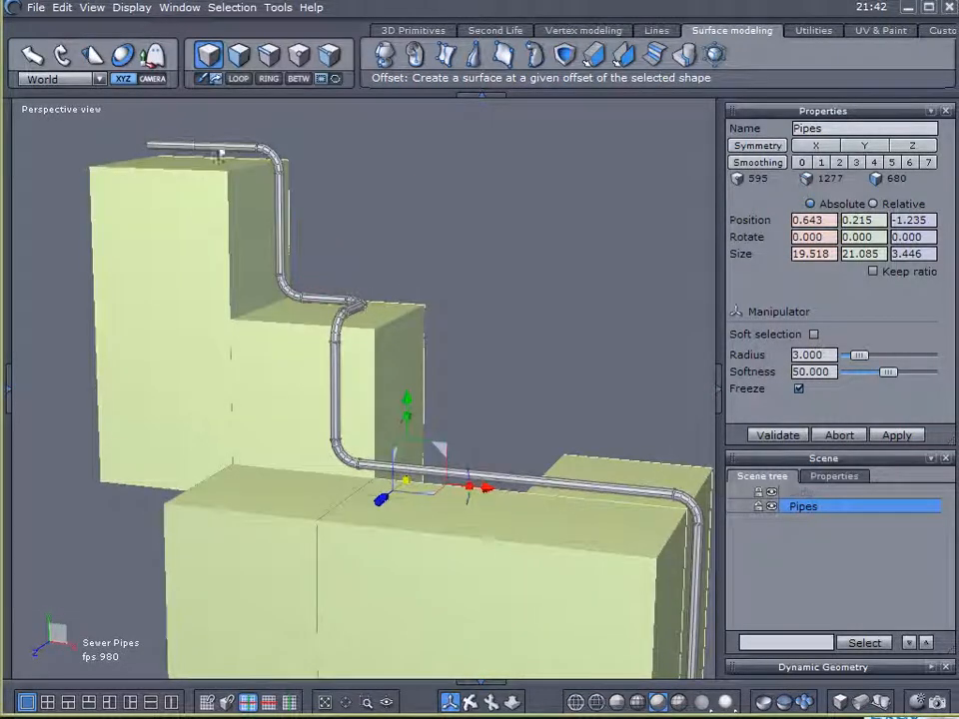
pyautogui.moveTo(396, 335); pyautogui.dragTo(450, 338, button='right')
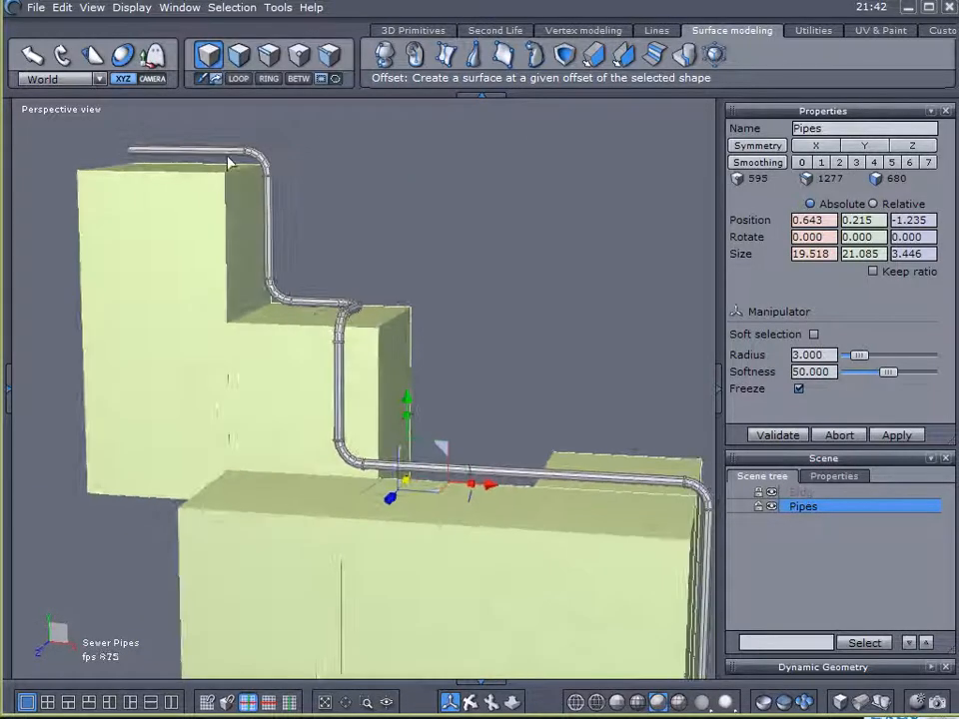
pyautogui.moveTo(349, 313); pyautogui.dragTo(467, 449, button='right')
pyautogui.moveTo(440, 542); pyautogui.dragTo(589, 504, button='right')
pyautogui.moveTo(589, 505); pyautogui.dragTo(525, 401, button='middle')
pyautogui.moveTo(439, 435); pyautogui.dragTo(279, 483, button='right')
pyautogui.moveTo(320, 440); pyautogui.dragTo(542, 492, button='right')
pyautogui.moveTo(557, 536); pyautogui.dragTo(549, 459, button='middle')
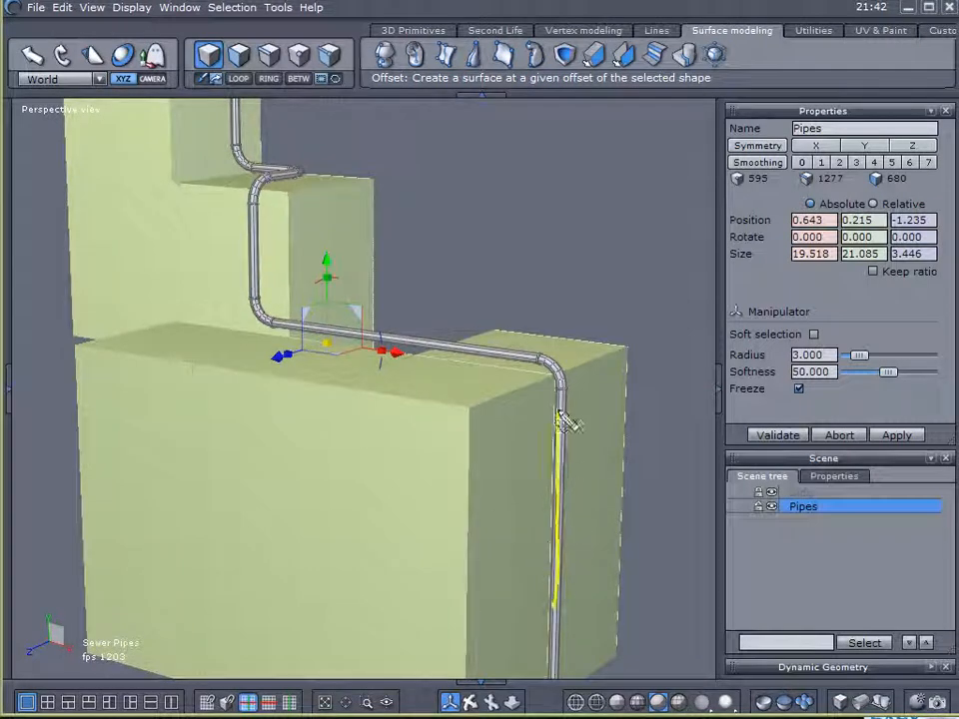
pyautogui.moveTo(567, 386)
pyautogui.mouseDown()
pyautogui.moveTo(478, 345)
pyautogui.moveTo(330, 340)
pyautogui.moveTo(252, 291)
pyautogui.moveTo(245, 228)
pyautogui.moveTo(335, 189)
pyautogui.moveTo(328, 178)
pyautogui.moveTo(258, 163)
pyautogui.moveTo(240, 102)
pyautogui.mouseUp()
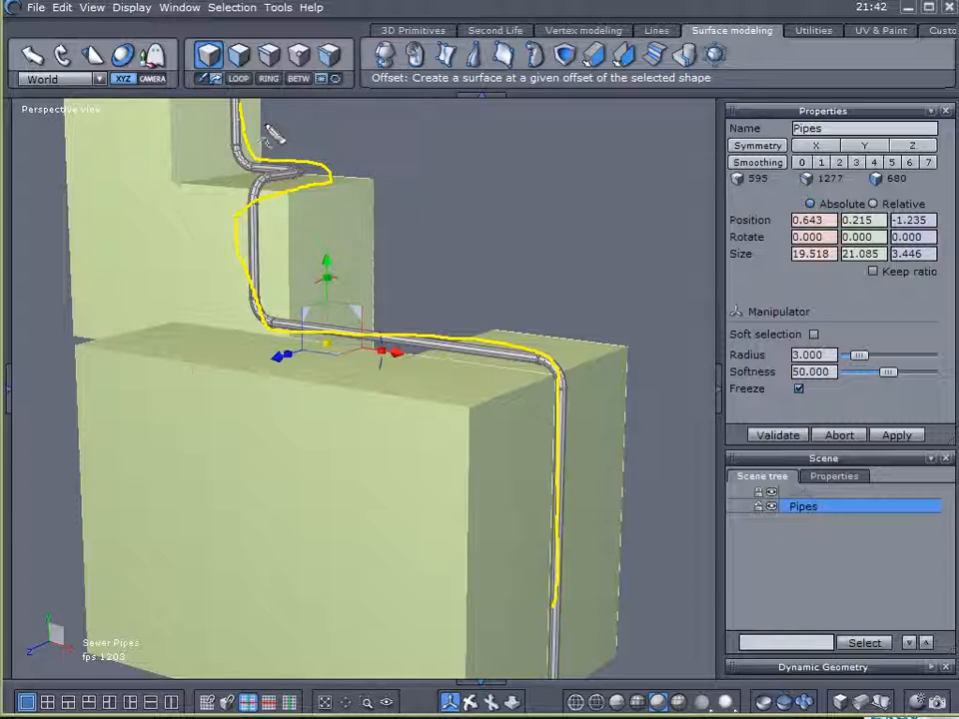
pyautogui.press('Escape')
# - Delete the existing Pipes object from the scene, leaving only the building blocks
pyautogui.moveTo(508, 186)
pyautogui.mouseDown(button='middle')
pyautogui.moveTo(497, 316)
pyautogui.moveTo(294, 336)
pyautogui.moveTo(334, 337)
pyautogui.mouseUp(button='middle')
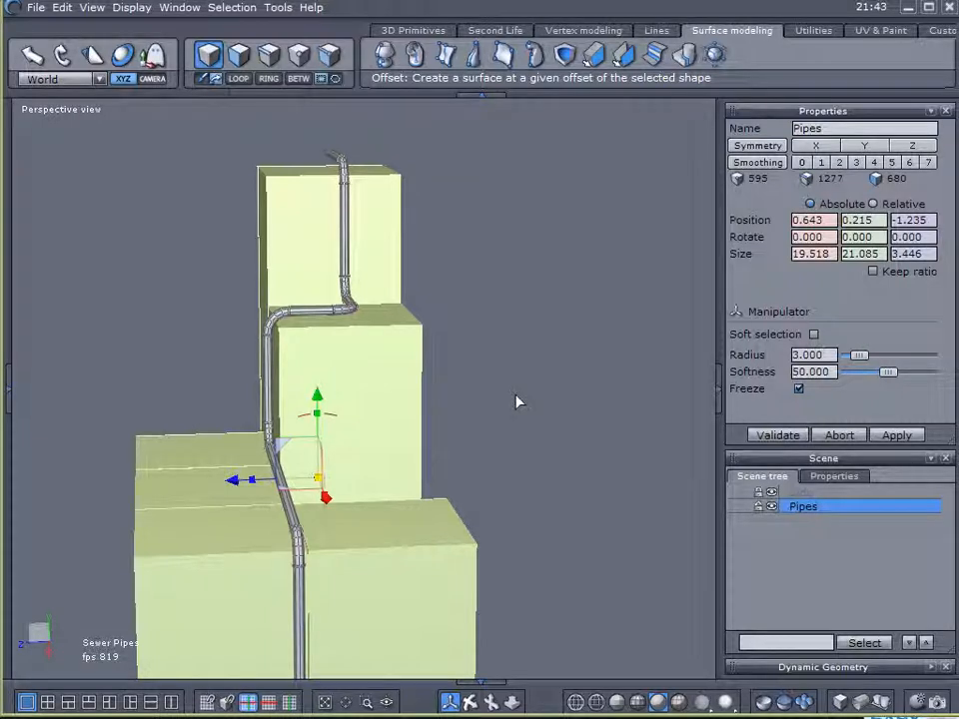
pyautogui.press('Delete')
pyautogui.moveTo(488, 494); pyautogui.dragTo(516, 453, button='middle')
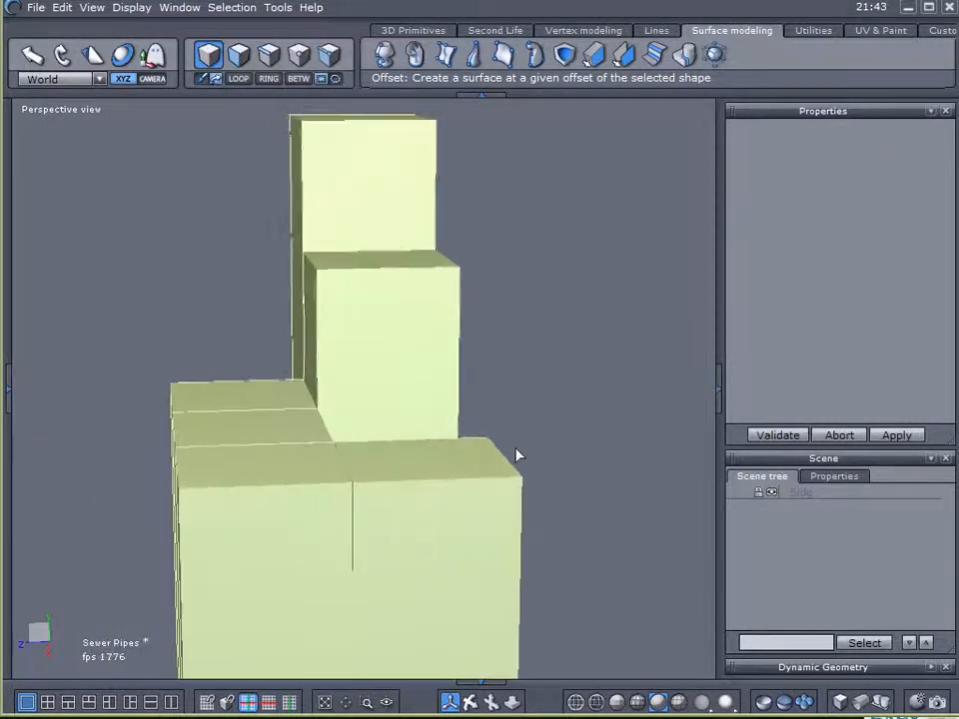
# - Switch to the four-view layout, enlarge the perspective view and fit the whole building in it
pyautogui.click(46, 703)
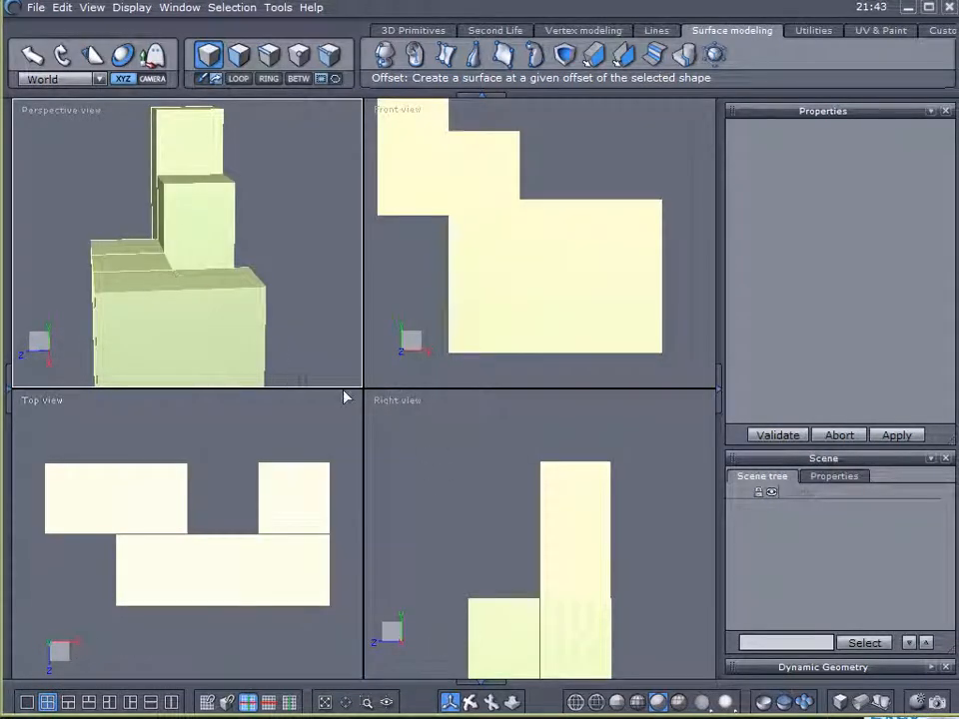
pyautogui.moveTo(355, 388); pyautogui.dragTo(354, 446)
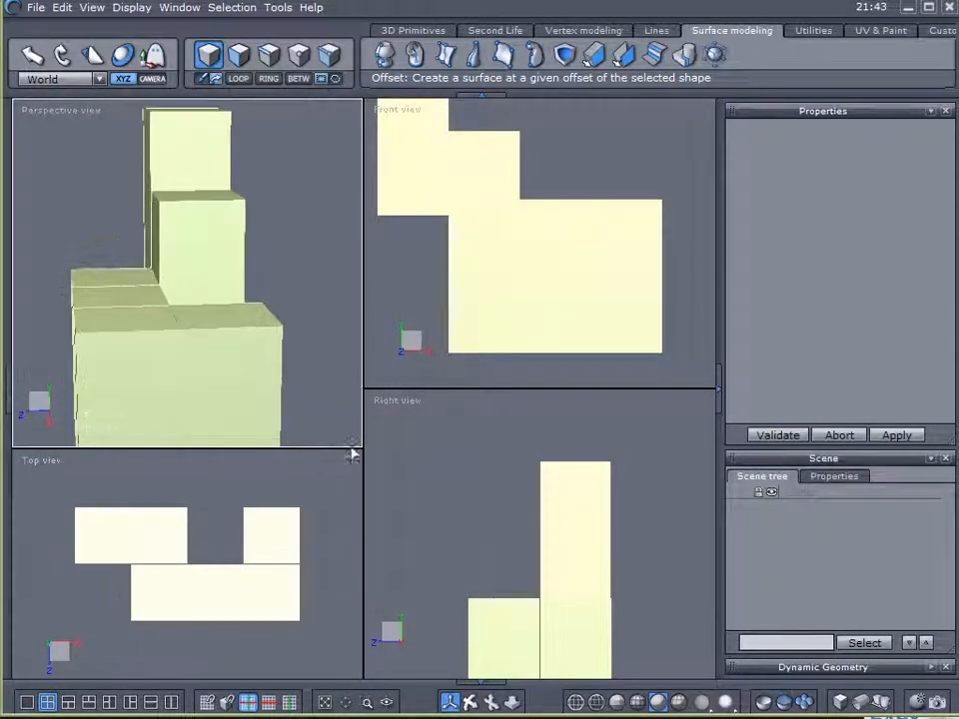
pyautogui.scroll(-2, 306, 389)
pyautogui.moveTo(305, 388); pyautogui.dragTo(282, 330, button='middle')
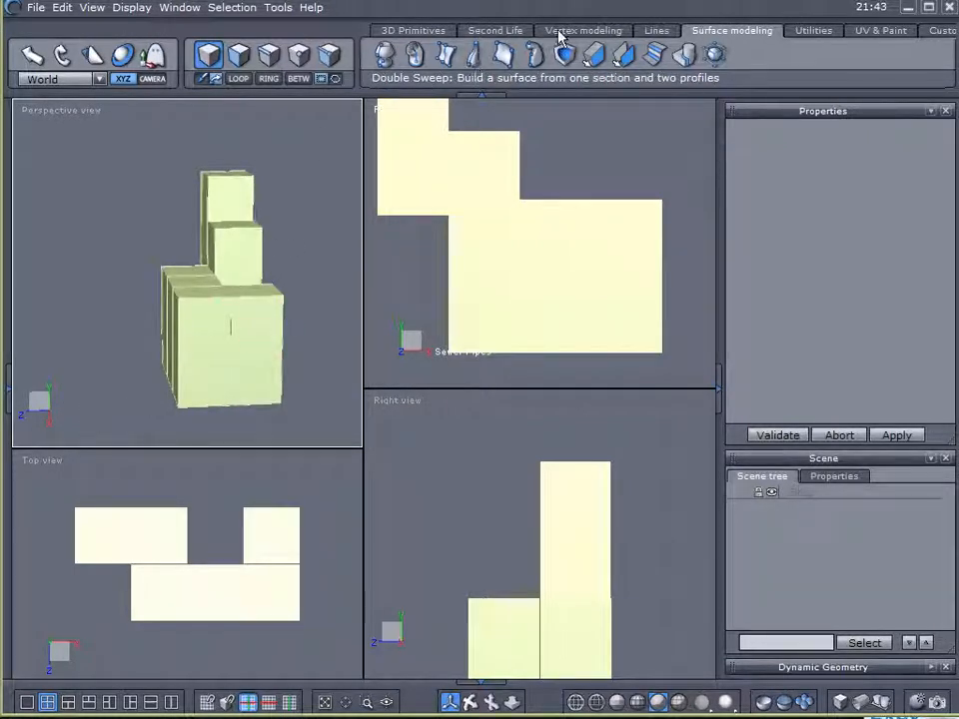
# - Start a polyline with its first point at the foot of the lower block's end face, just outside the wall
pyautogui.click(657, 30)
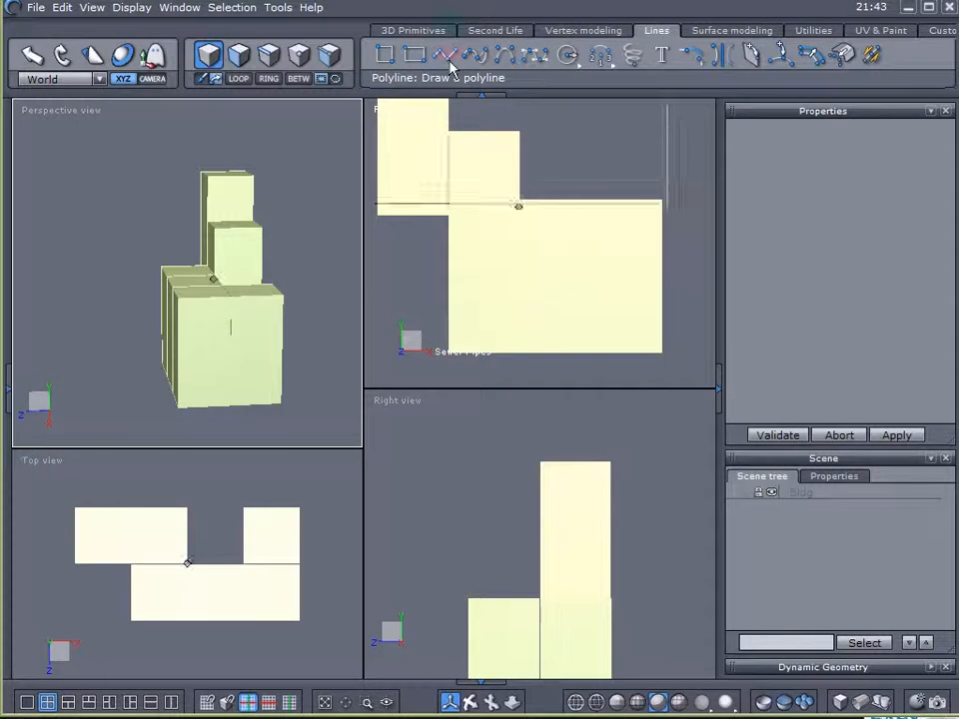
pyautogui.click(450, 64)
pyautogui.moveTo(306, 278); pyautogui.dragTo(269, 280, button='right')
pyautogui.click(208, 390)
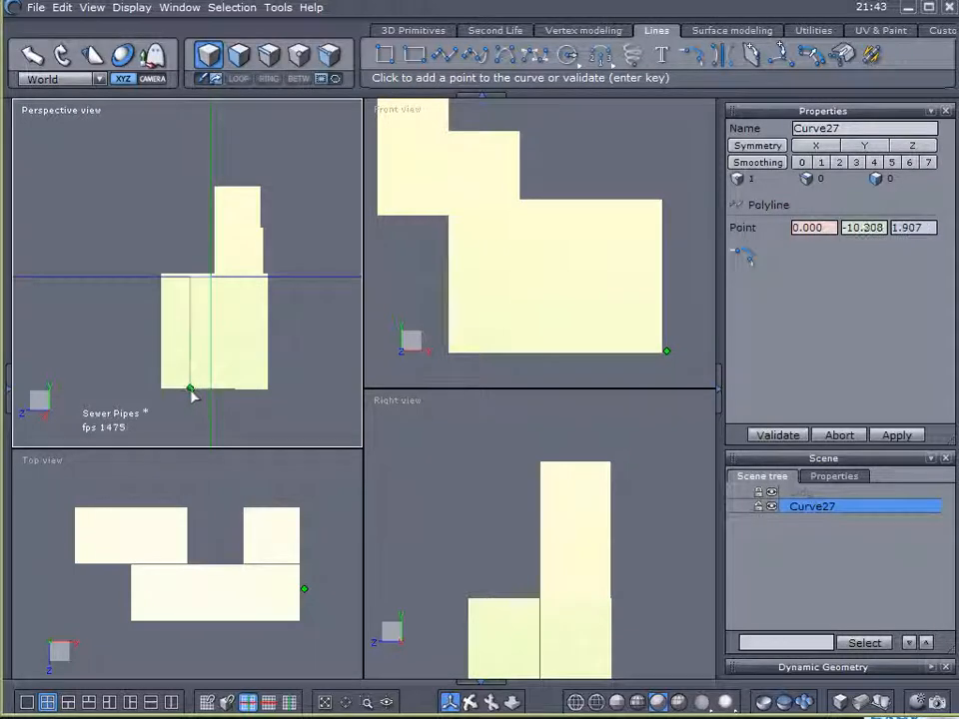
pyautogui.moveTo(151, 406); pyautogui.dragTo(261, 485, button='right')
pyautogui.scroll(5, 315, 398)
pyautogui.click(315, 398)
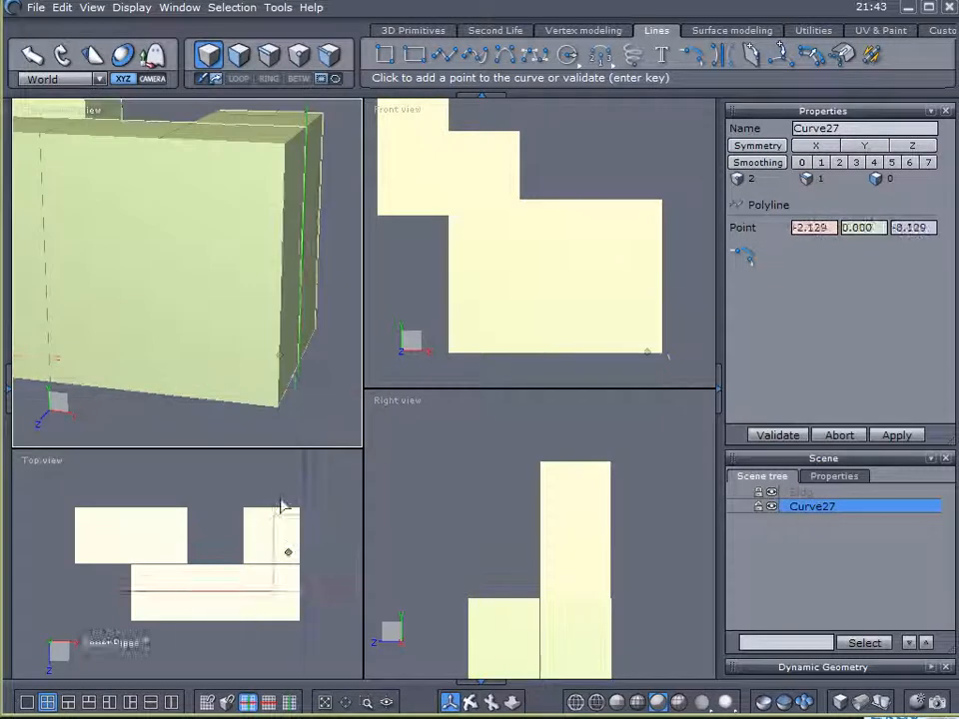
# - Return to the single perspective view and extend the polyline about 10.8 units straight up to just above the lower block's roof
pyautogui.click(26, 702)
pyautogui.moveTo(617, 535); pyautogui.dragTo(633, 551, button='right')
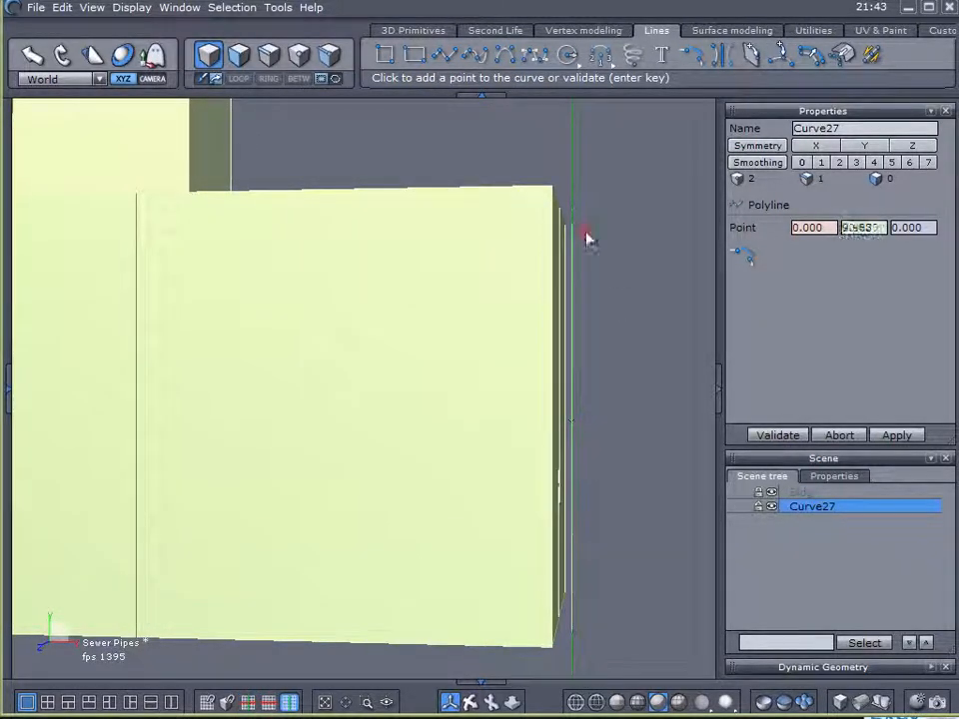
pyautogui.moveTo(588, 237); pyautogui.dragTo(599, 259, button='right')
pyautogui.moveTo(589, 216); pyautogui.dragTo(588, 194, button='right')
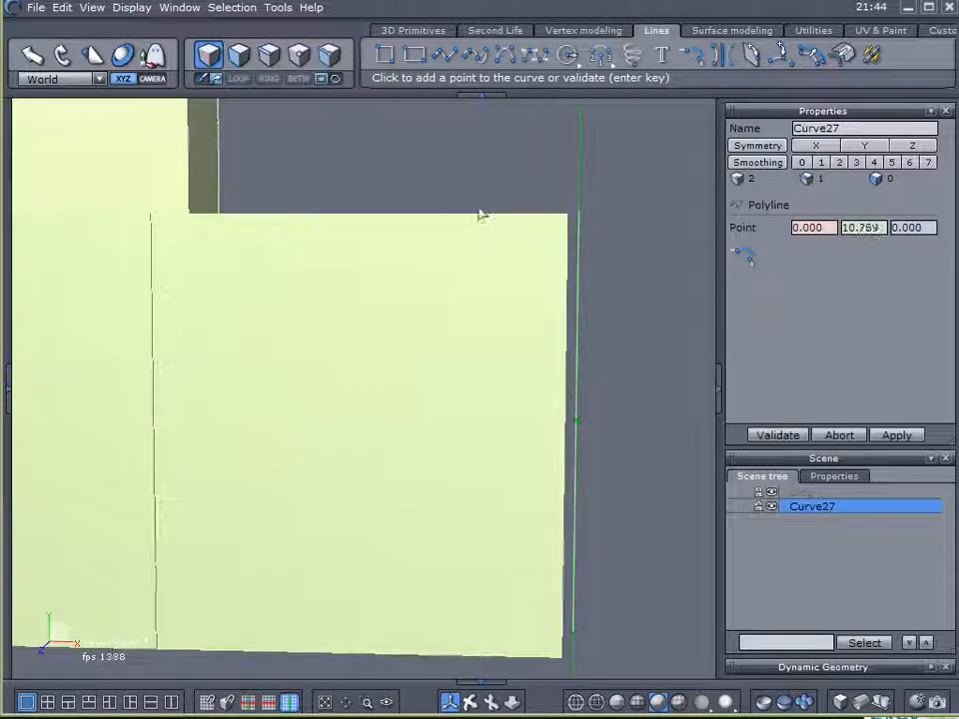
pyautogui.click(581, 199)
# - Extend the polyline horizontally about 12 units along X over the lower block's roof, ending alongside the middle block
pyautogui.moveTo(600, 262); pyautogui.dragTo(471, 350, button='right')
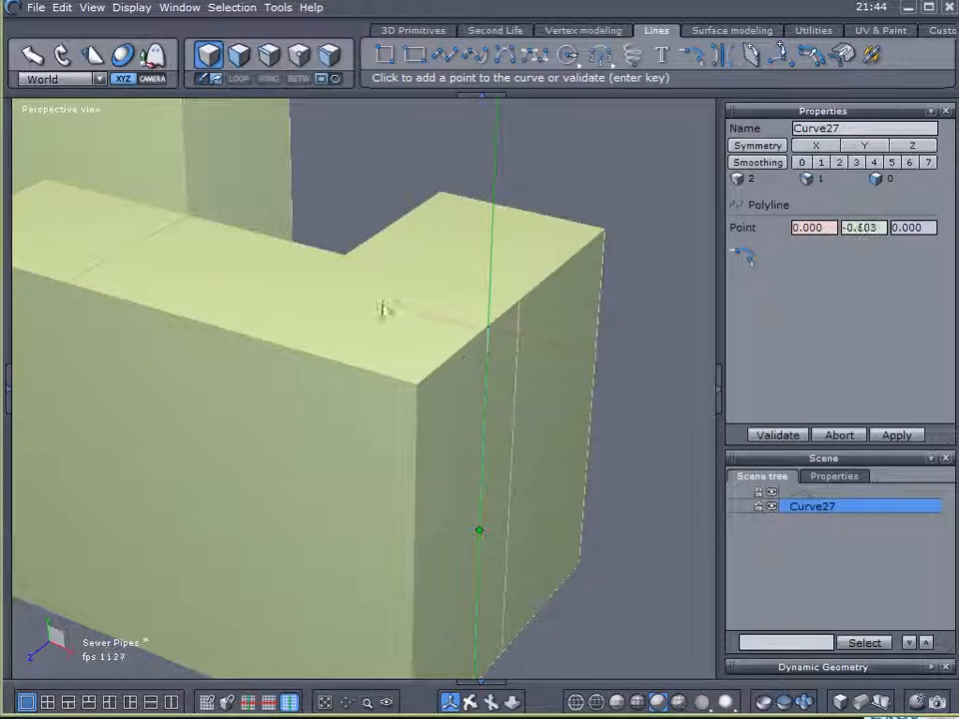
pyautogui.click(399, 315)
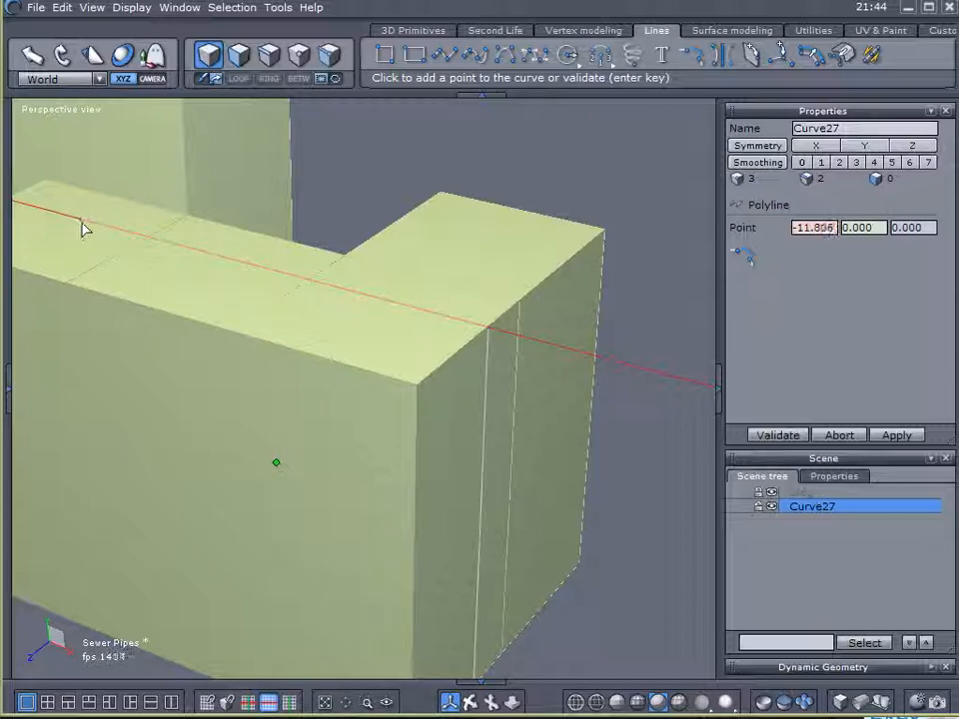
pyautogui.moveTo(205, 253); pyautogui.dragTo(488, 377, button='middle')
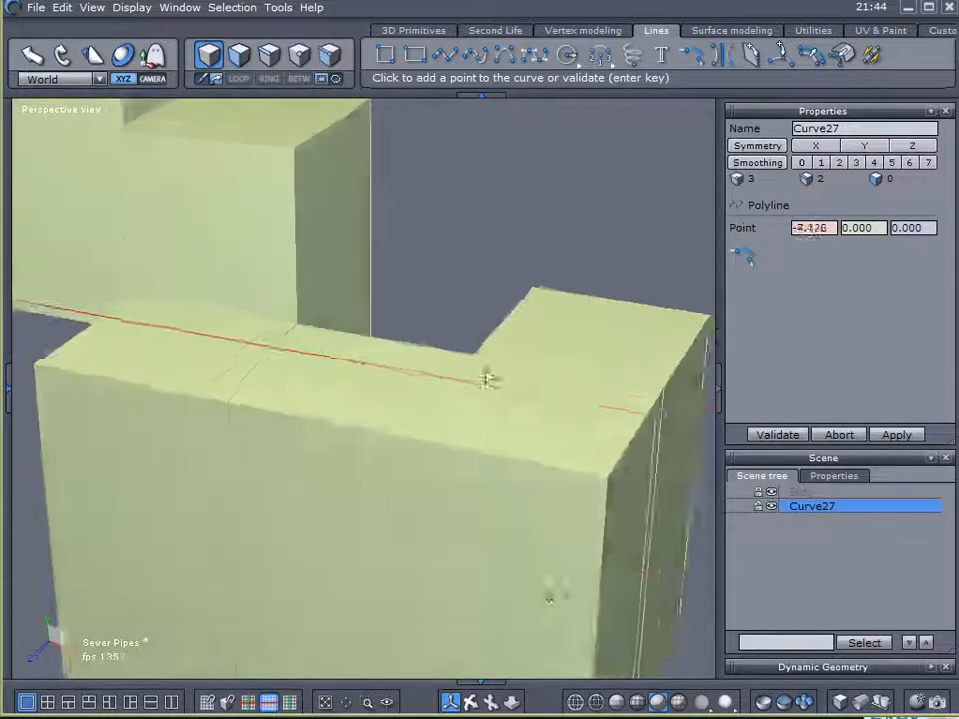
pyautogui.moveTo(175, 347); pyautogui.dragTo(210, 336, button='middle')
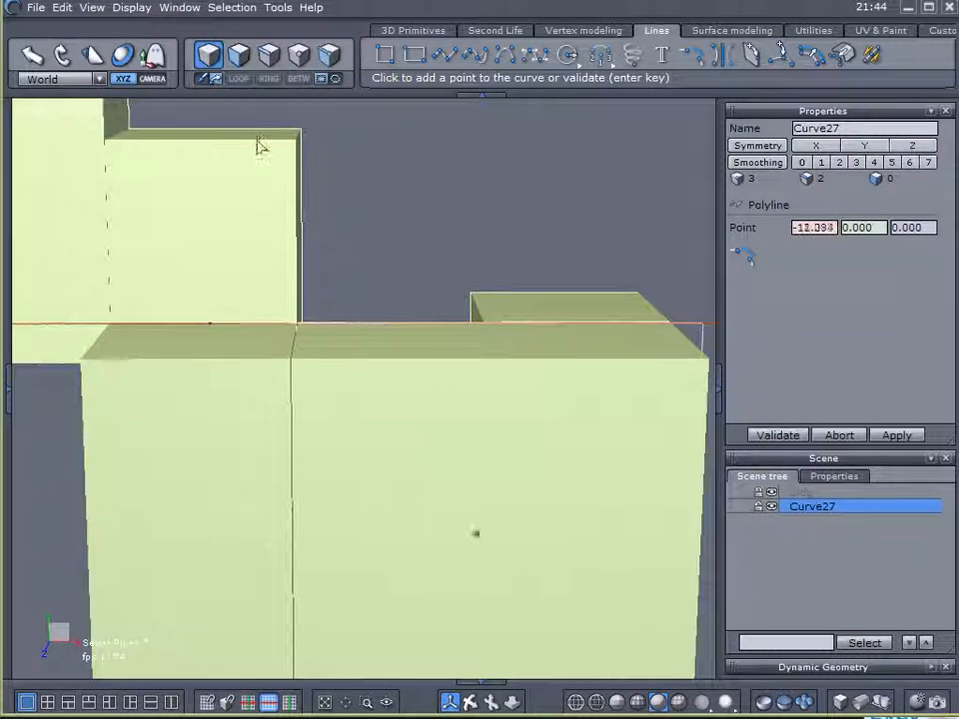
pyautogui.moveTo(200, 335)
pyautogui.mouseDown(button='middle')
pyautogui.moveTo(209, 324)
pyautogui.moveTo(250, 390)
pyautogui.moveTo(197, 325)
pyautogui.mouseUp(button='middle')
# - Extend the polyline along Z to the middle block's wall and about 4.6 units up to just above its roof
pyautogui.scroll(4, 196, 325)
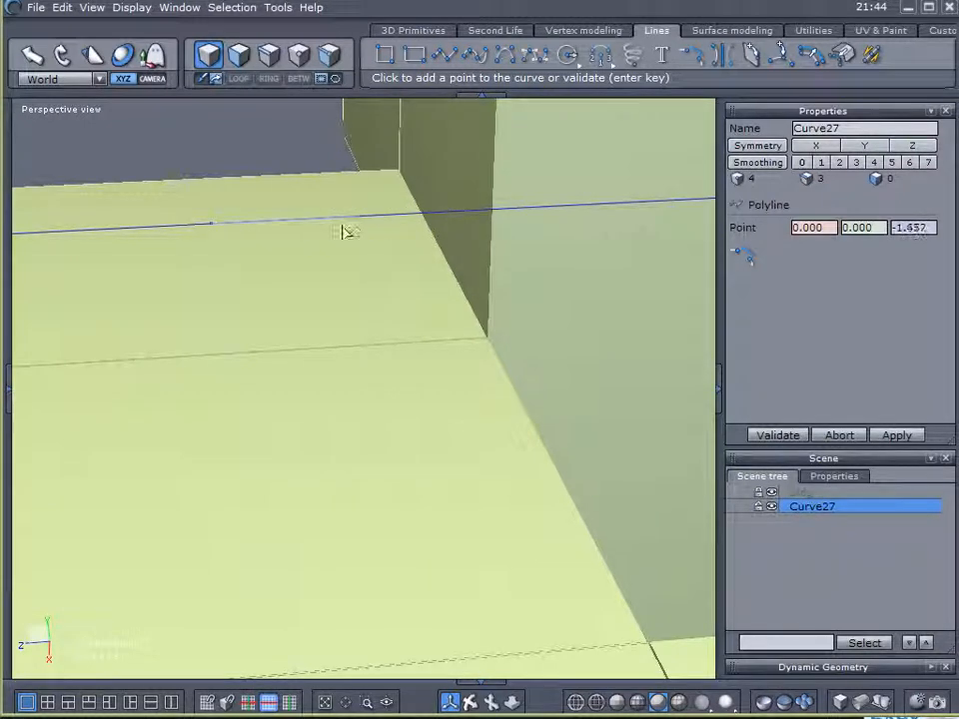
pyautogui.moveTo(409, 228)
pyautogui.mouseDown(button='middle')
pyautogui.moveTo(377, 227)
pyautogui.moveTo(413, 233)
pyautogui.mouseUp(button='middle')
pyautogui.moveTo(365, 291); pyautogui.dragTo(520, 360, button='middle')
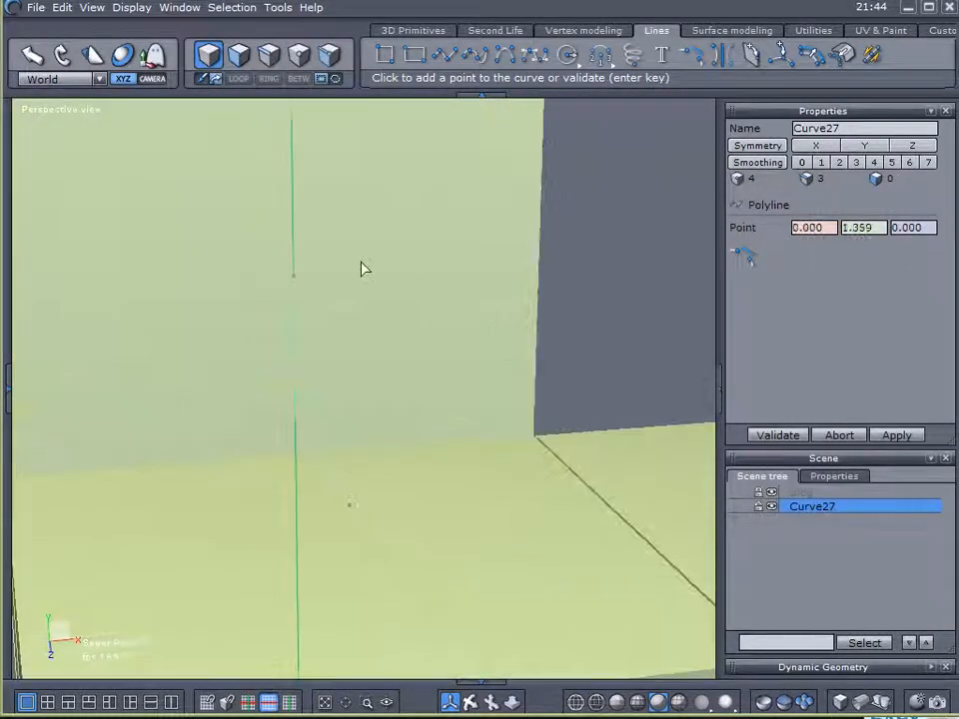
pyautogui.moveTo(432, 233); pyautogui.dragTo(367, 330, button='middle')
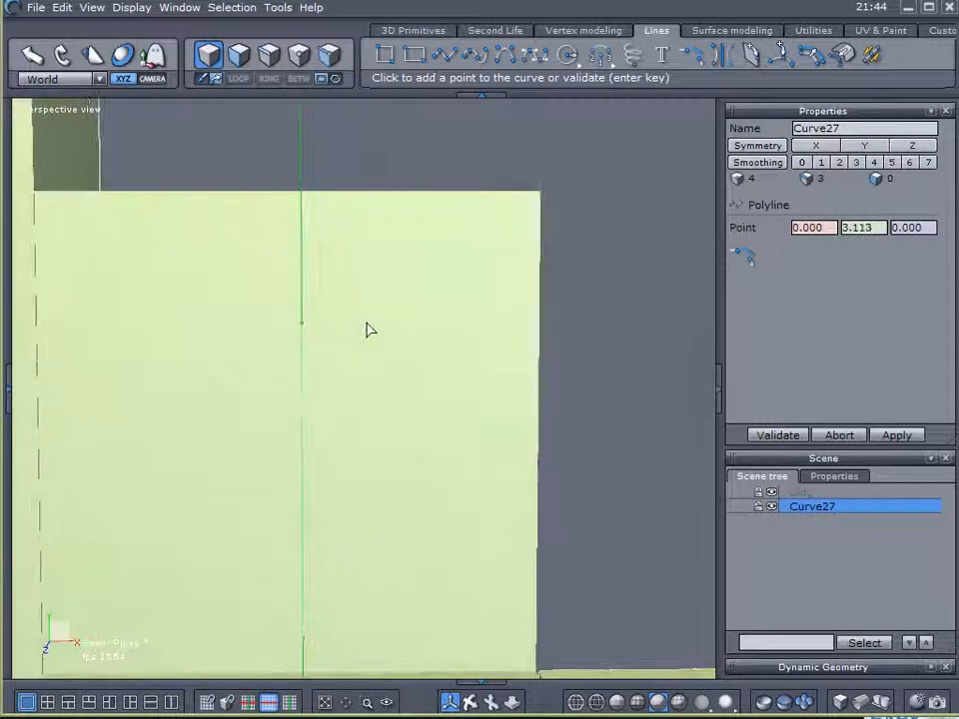
pyautogui.click(367, 329)
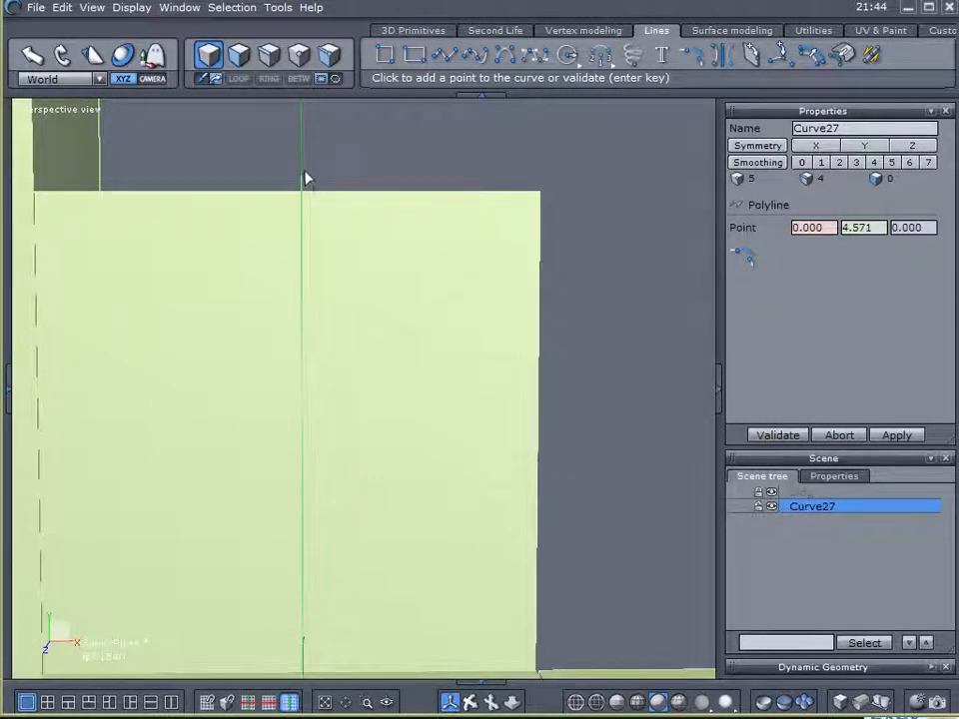
pyautogui.moveTo(435, 209); pyautogui.dragTo(266, 341, button='middle')
# - Extend the polyline about 2.3 units along Z across the middle block's roof
pyautogui.click(622, 170)
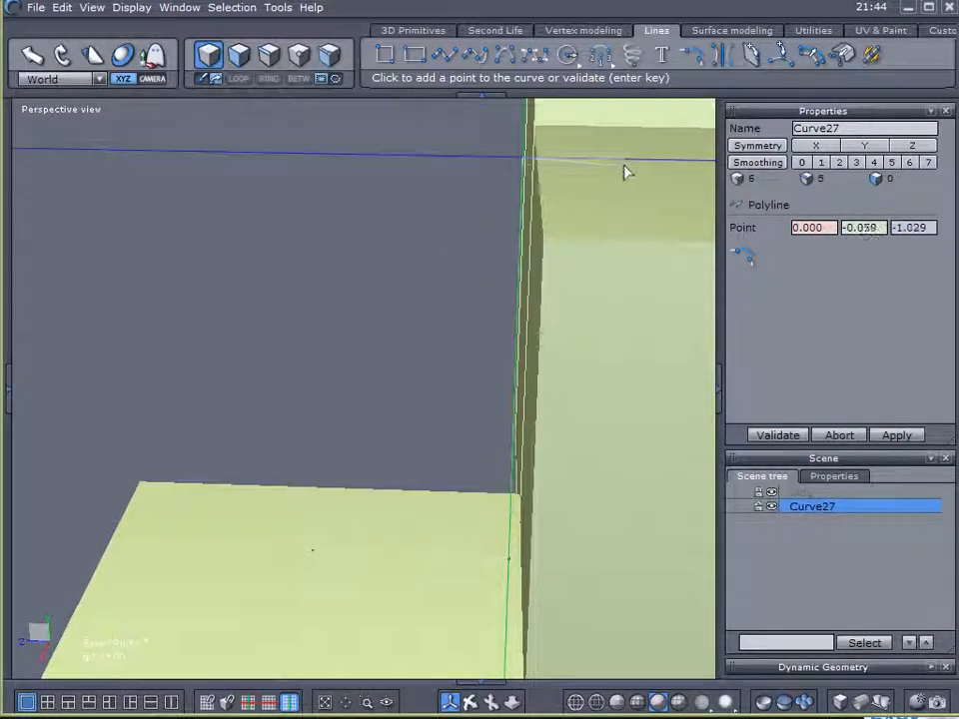
pyautogui.moveTo(637, 166); pyautogui.dragTo(402, 249, button='middle')
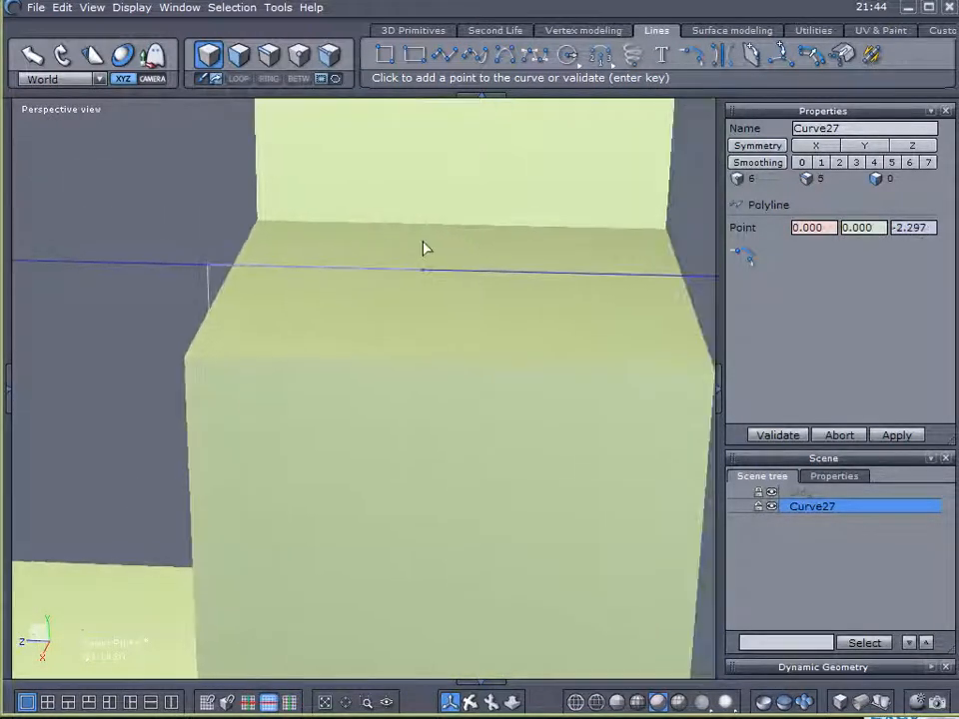
pyautogui.moveTo(336, 328); pyautogui.dragTo(347, 386, button='middle')
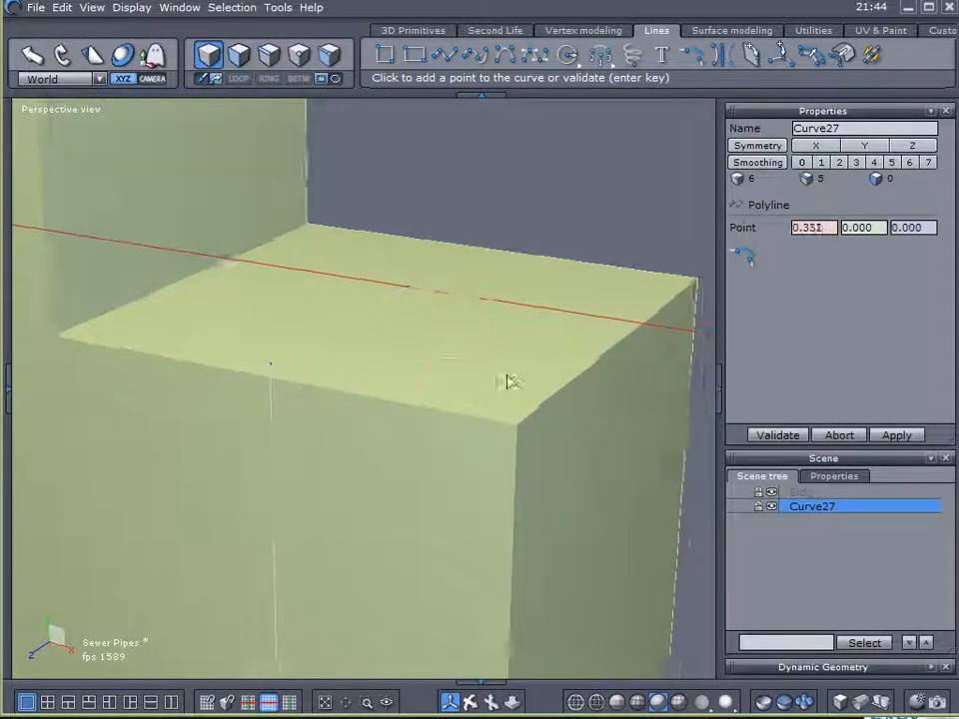
# - Extend the polyline about 3 units along X over the middle block's roof, ending just short of the tall block's wall
pyautogui.moveTo(508, 384); pyautogui.dragTo(400, 368, button='middle')
pyautogui.moveTo(335, 368); pyautogui.dragTo(515, 366, button='middle')
pyautogui.click(512, 365)
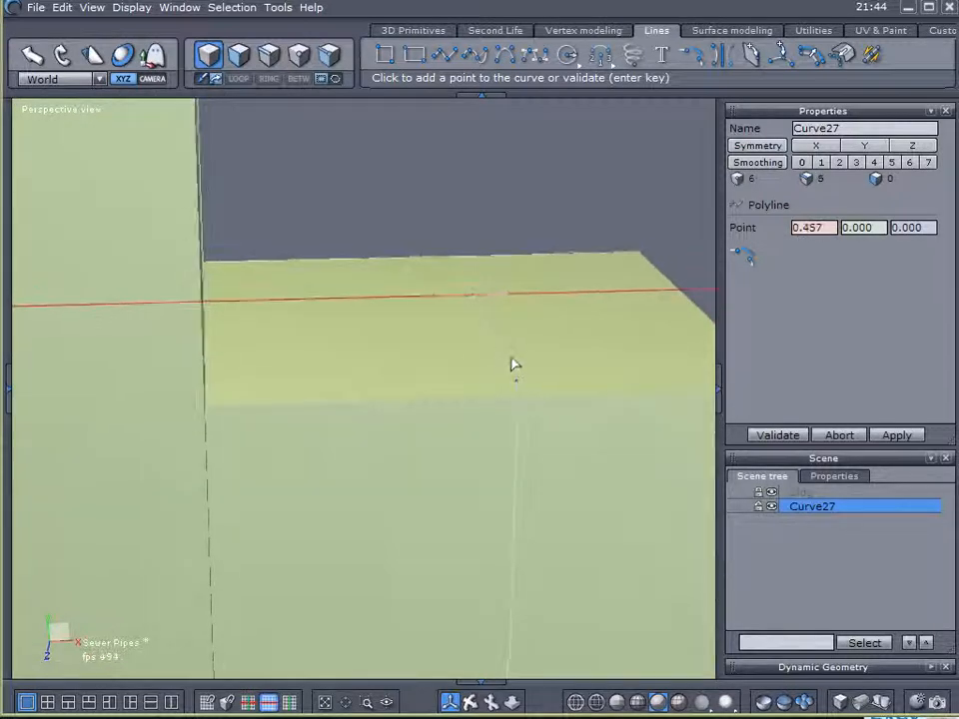
pyautogui.click(221, 301)
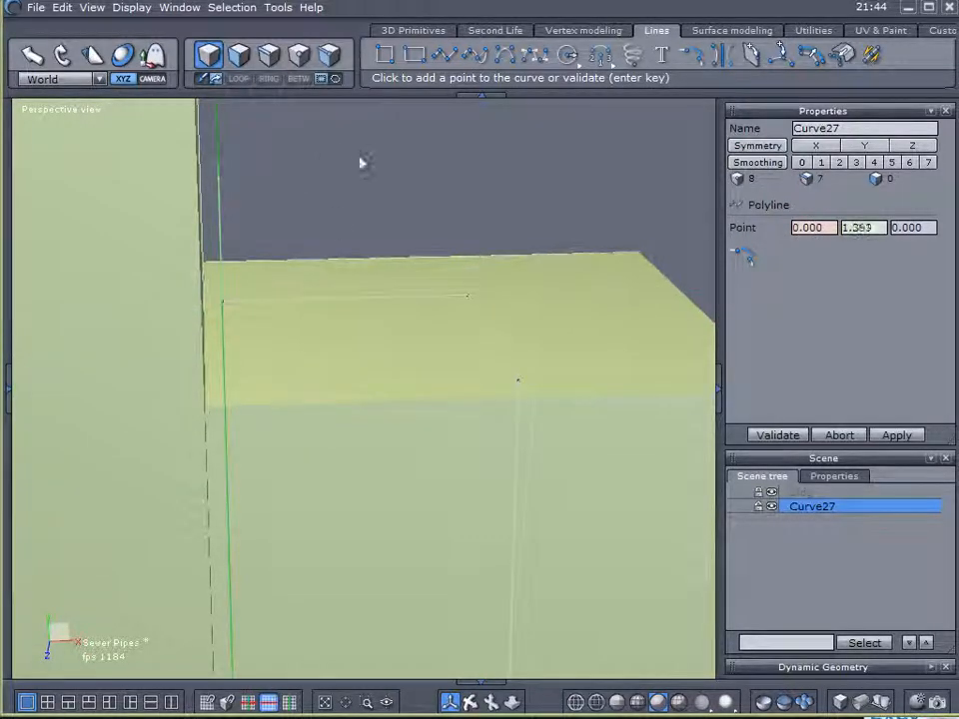
# - Extend the polyline straight up to just above the tall block's roof and along X across it, and finish the curve
pyautogui.moveTo(330, 163); pyautogui.dragTo(381, 349, button='middle')
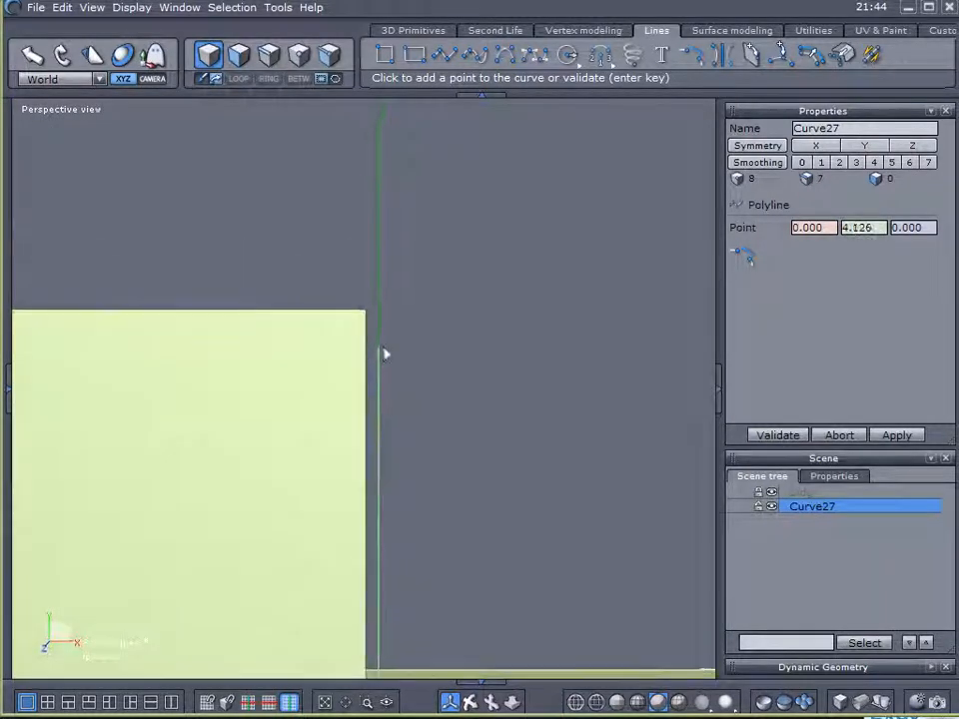
pyautogui.moveTo(426, 287); pyautogui.dragTo(410, 248, button='middle')
pyautogui.moveTo(292, 240); pyautogui.dragTo(425, 259, button='middle')
pyautogui.click(255, 319)
pyautogui.click(247, 317)
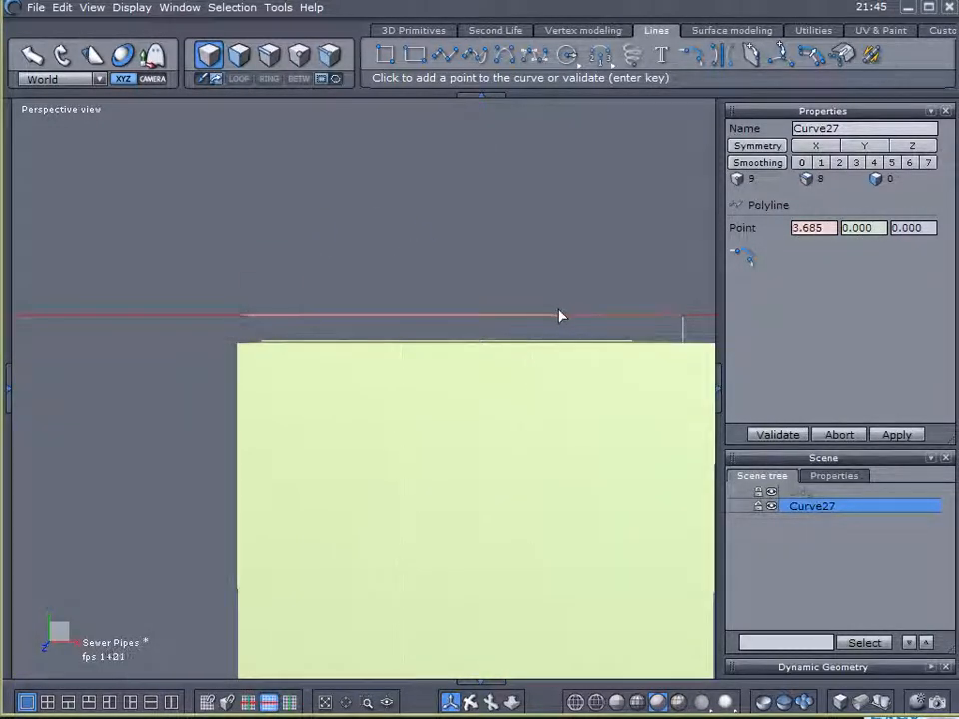
pyautogui.click(794, 437)
# - Examine the finished polyline from several angles, hiding the building blocks to see the whole path and showing them again
pyautogui.scroll(-3, 639, 430)
pyautogui.moveTo(637, 434); pyautogui.dragTo(468, 325, button='middle')
pyautogui.scroll(-1, 487, 367)
pyautogui.moveTo(468, 325); pyautogui.dragTo(109, 494, button='right')
pyautogui.moveTo(383, 492); pyautogui.dragTo(268, 390, button='middle')
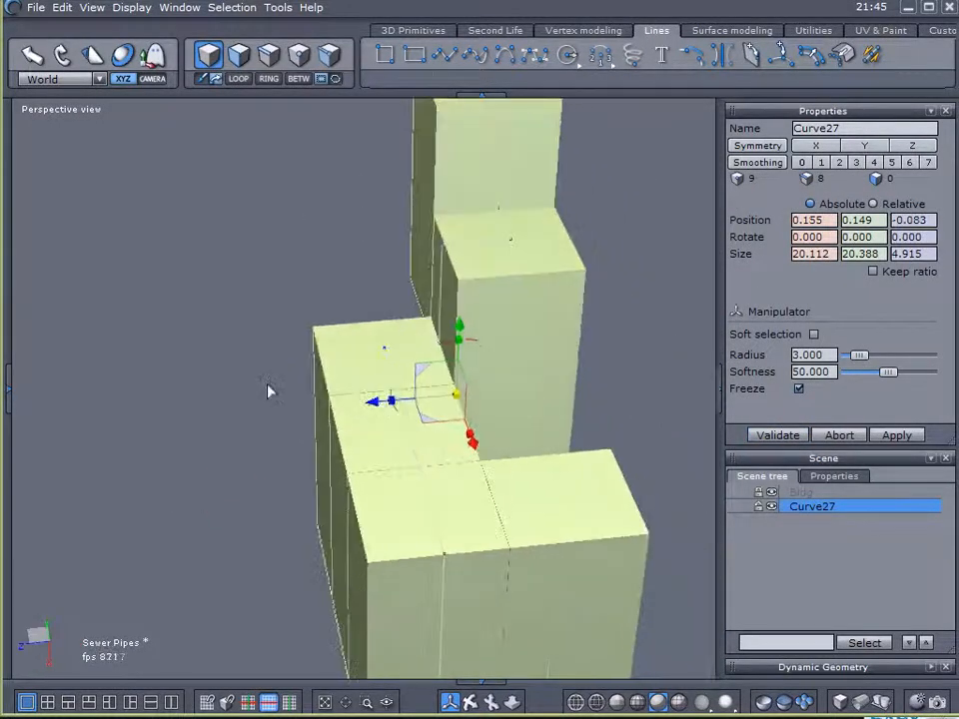
pyautogui.click(771, 492)
pyautogui.moveTo(433, 381); pyautogui.dragTo(308, 442, button='right')
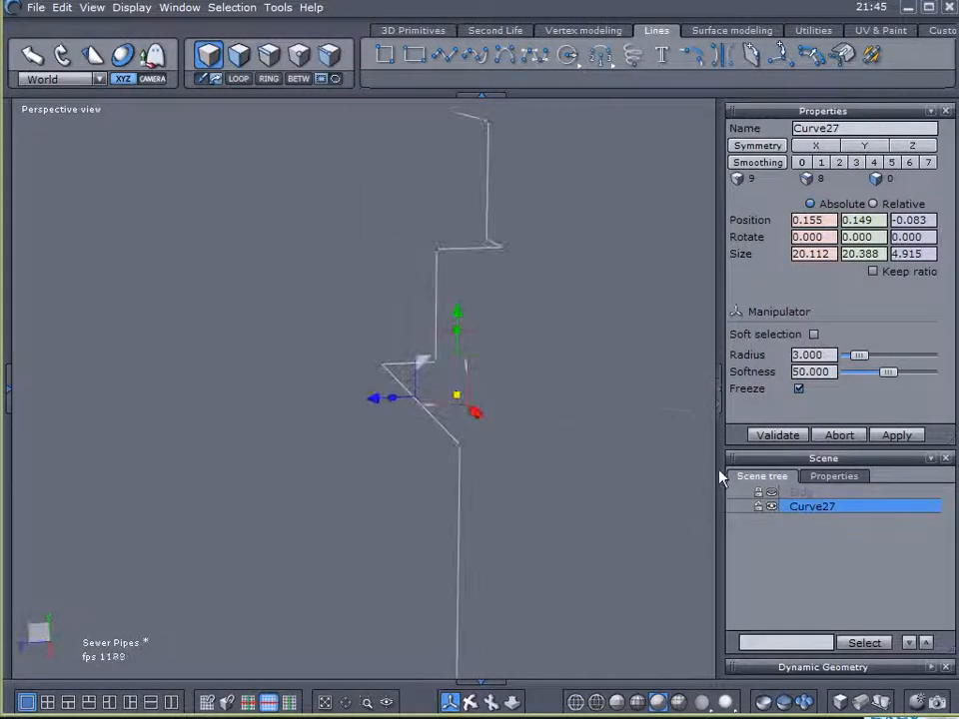
pyautogui.click(771, 492)
pyautogui.moveTo(559, 478); pyautogui.dragTo(600, 504, button='right')
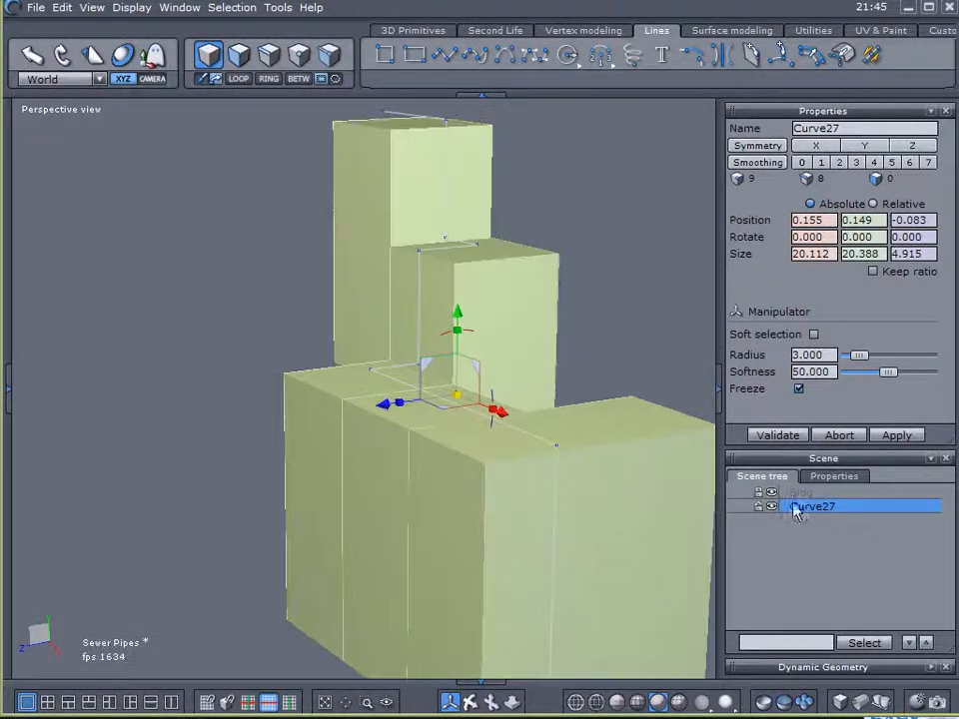
# - Unlock and select the Bldg object and darken its Form material color to a dark green with lightness 12
pyautogui.click(773, 492)
pyautogui.click(797, 493)
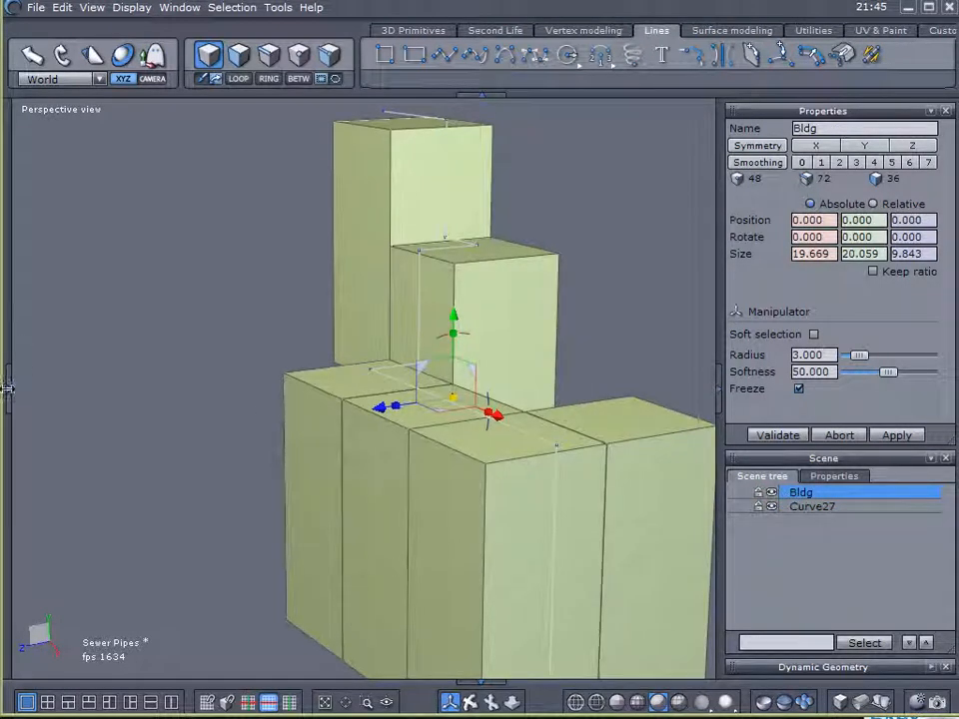
pyautogui.click(9, 390)
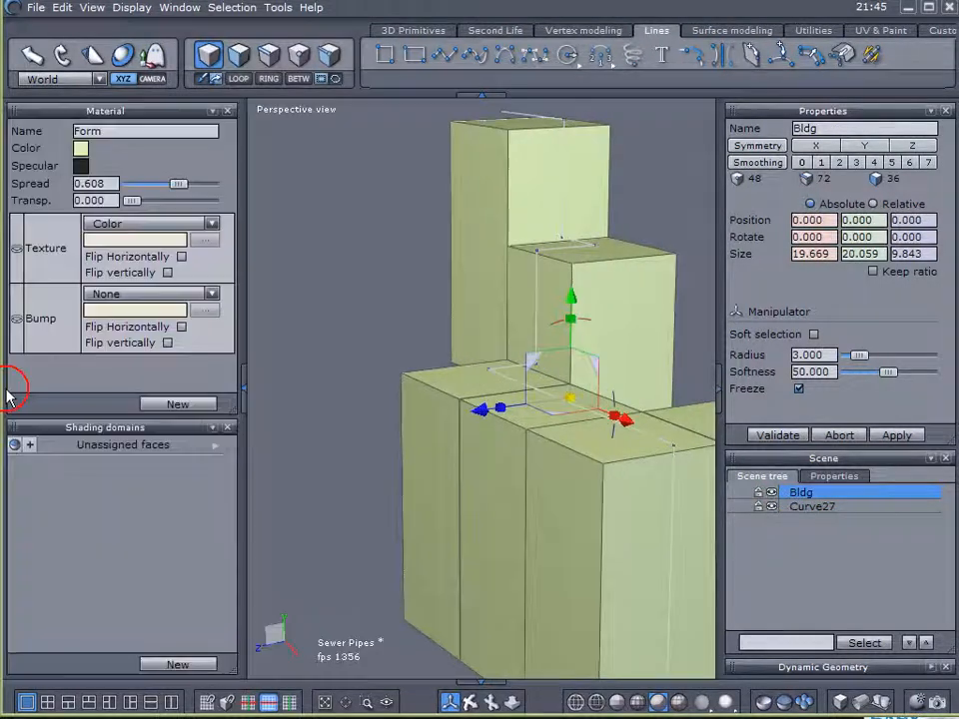
pyautogui.click(82, 150)
pyautogui.click(280, 320)
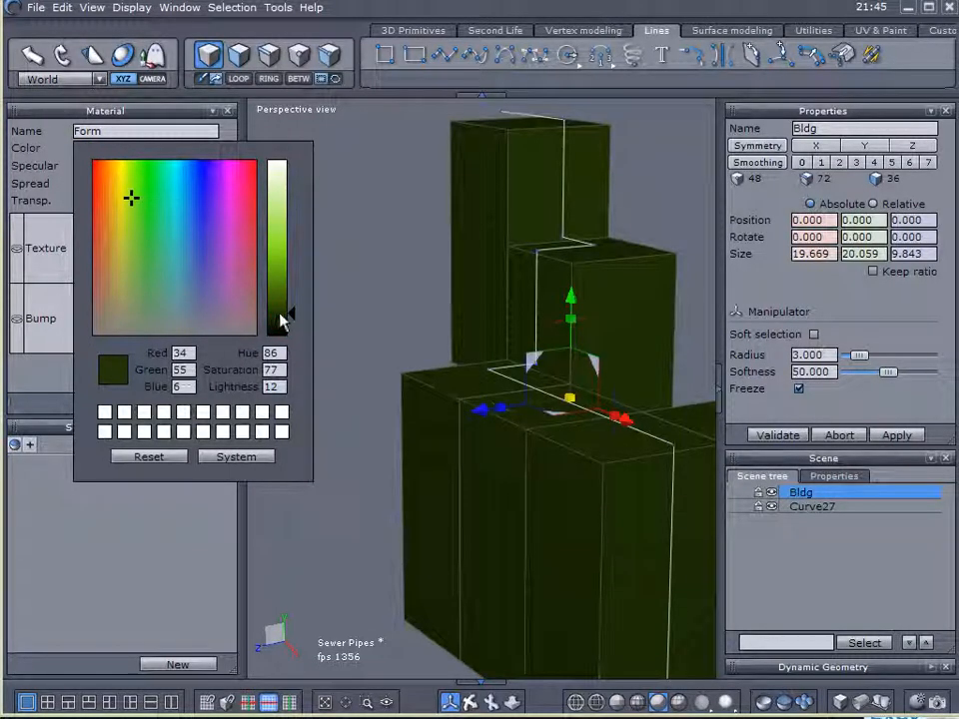
pyautogui.click(267, 346)
pyautogui.click(243, 385)
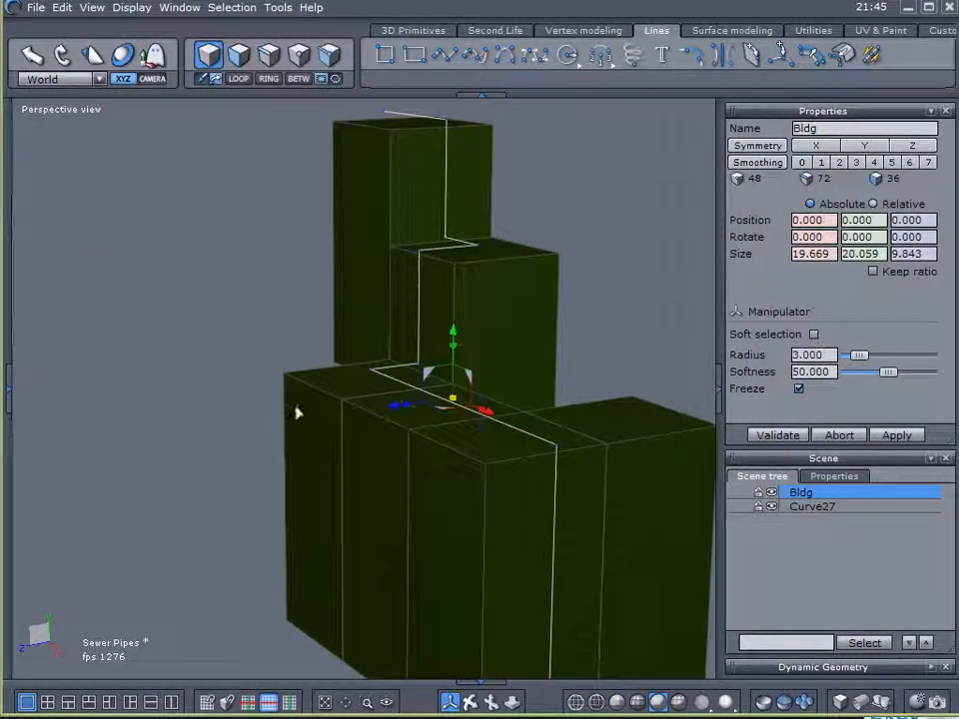
# - Lock the Bldg object again so that it cannot be selected
pyautogui.moveTo(536, 469); pyautogui.dragTo(490, 476, button='right')
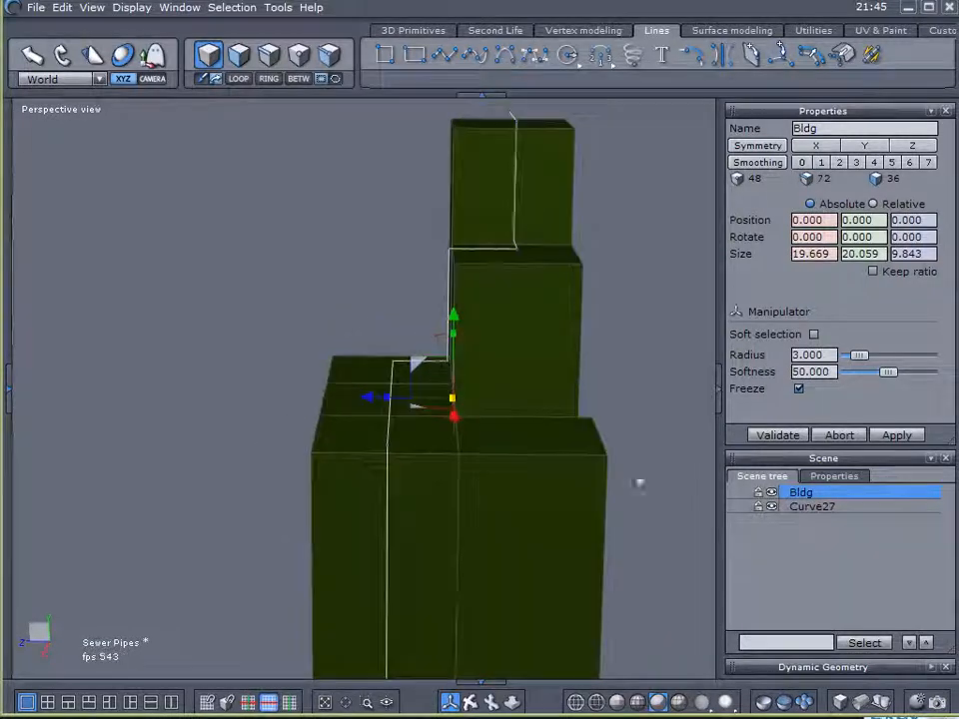
pyautogui.click(761, 493)
pyautogui.moveTo(560, 459); pyautogui.dragTo(515, 388, button='right')
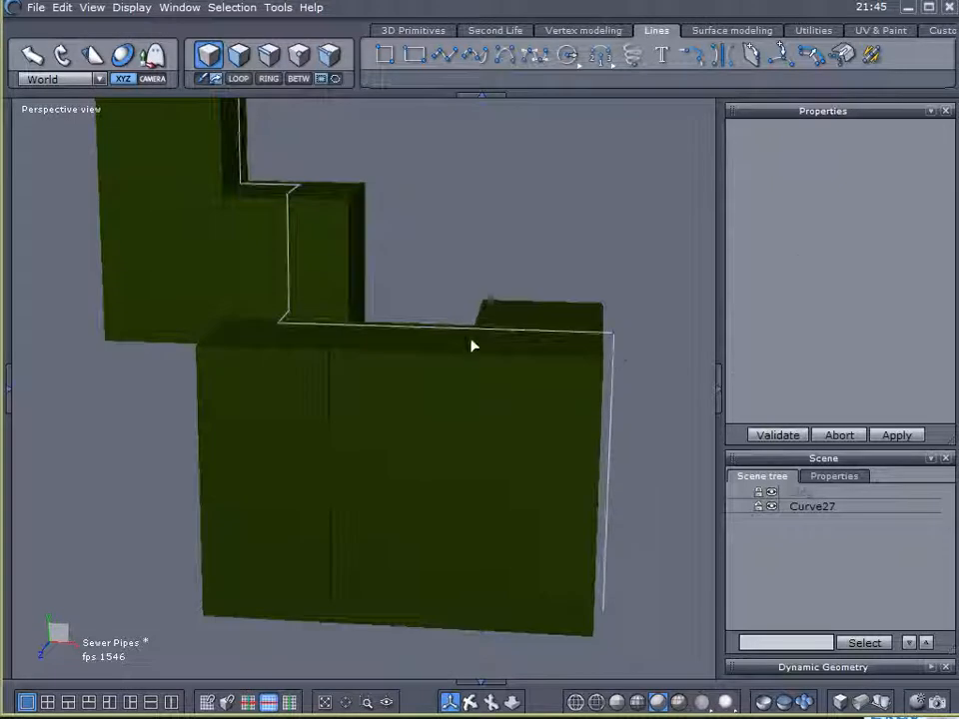
pyautogui.moveTo(413, 356); pyautogui.dragTo(419, 319, button='right')
# - Select all points of the Curve27 polyline except its two end points
pyautogui.click(299, 56)
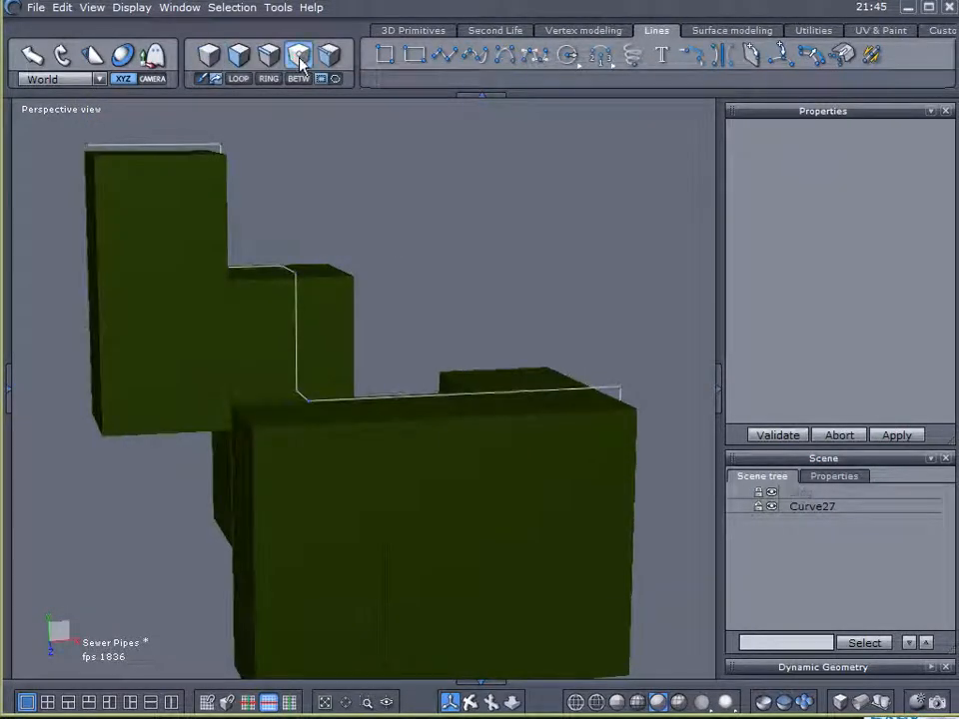
pyautogui.moveTo(376, 199); pyautogui.dragTo(395, 216, button='right')
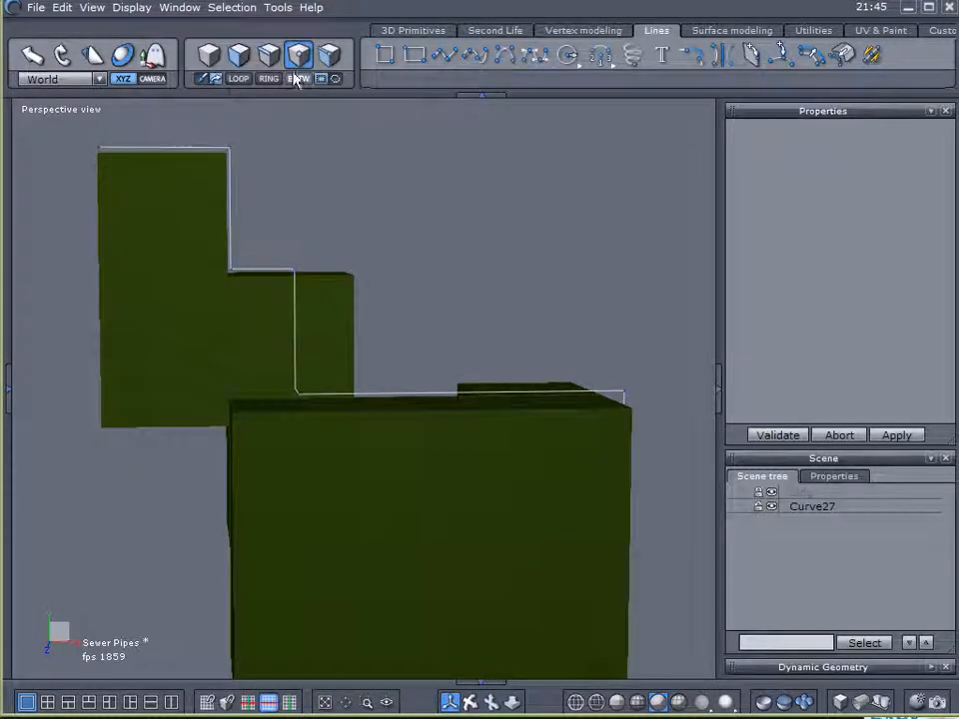
pyautogui.scroll(-3, 499, 217)
pyautogui.moveTo(519, 232); pyautogui.dragTo(514, 229, button='right')
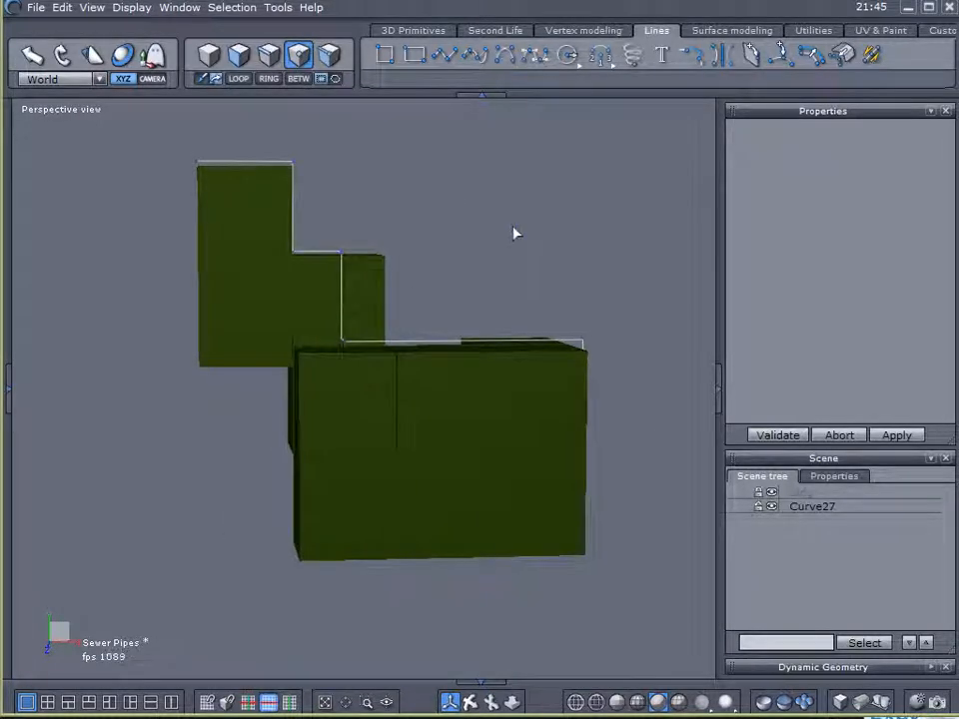
pyautogui.click(811, 507)
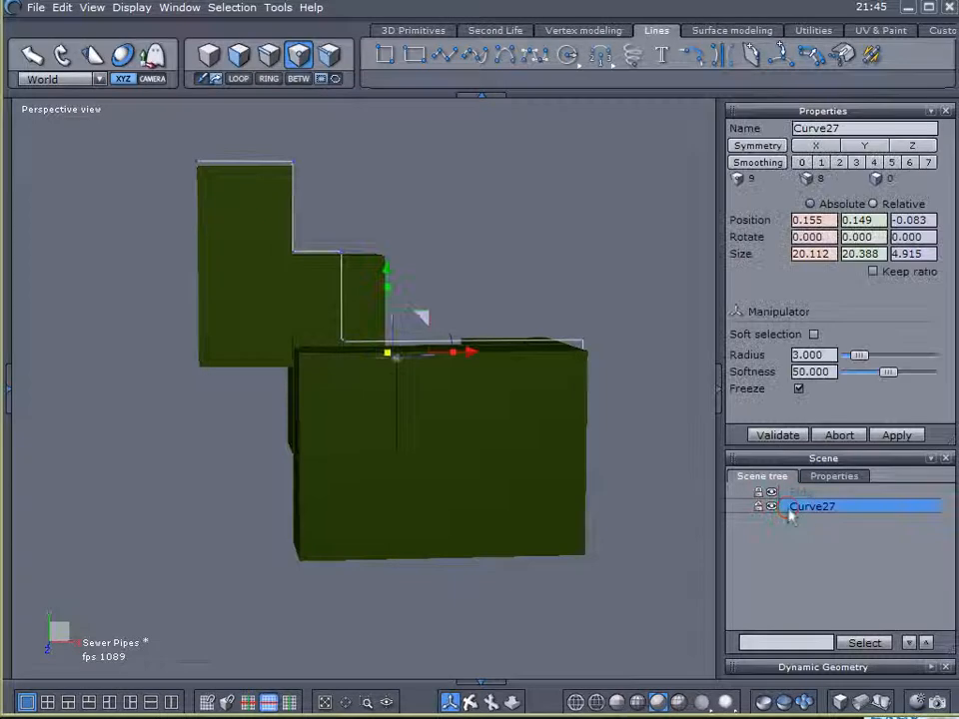
pyautogui.click(923, 666)
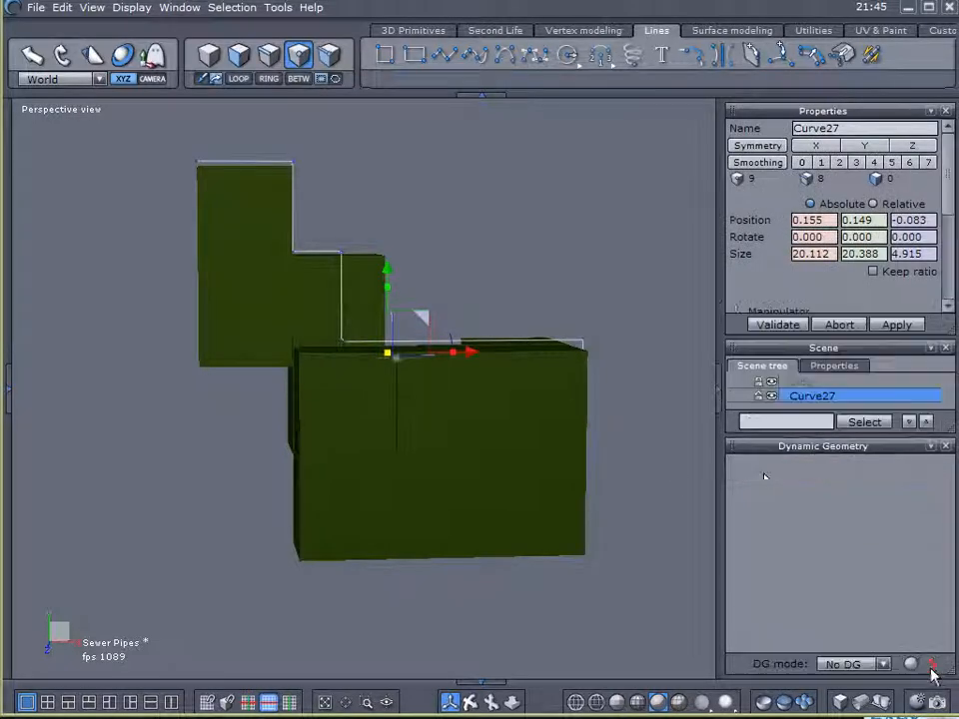
pyautogui.click(933, 453)
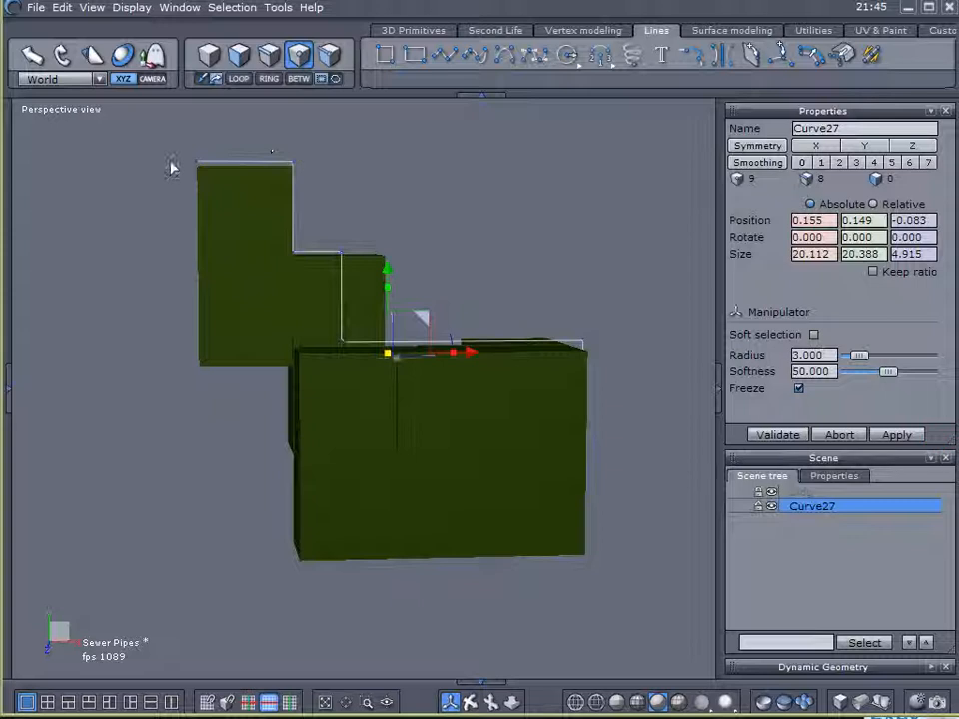
pyautogui.click(299, 56)
pyautogui.click(452, 169)
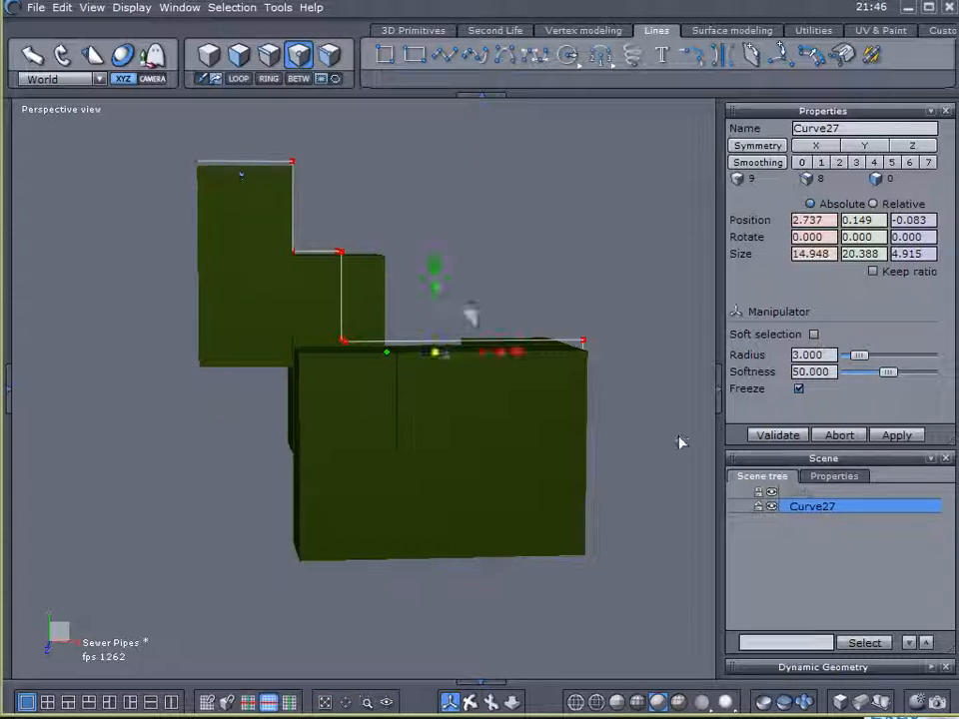
pyautogui.moveTo(638, 426); pyautogui.dragTo(625, 432, button='right')
pyautogui.keyDown('ctrl'); pyautogui.click(578, 554); pyautogui.keyUp('ctrl')
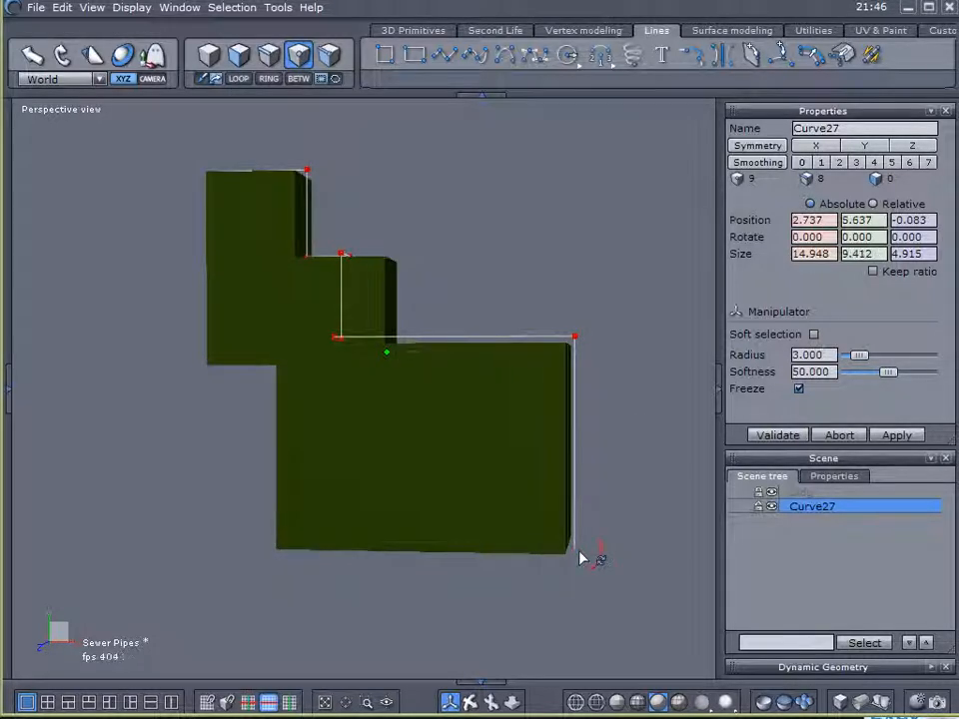
# - Apply a Chamfer with range 5 to the selected corner points of the polyline
pyautogui.moveTo(4, 198); pyautogui.dragTo(31, 207)
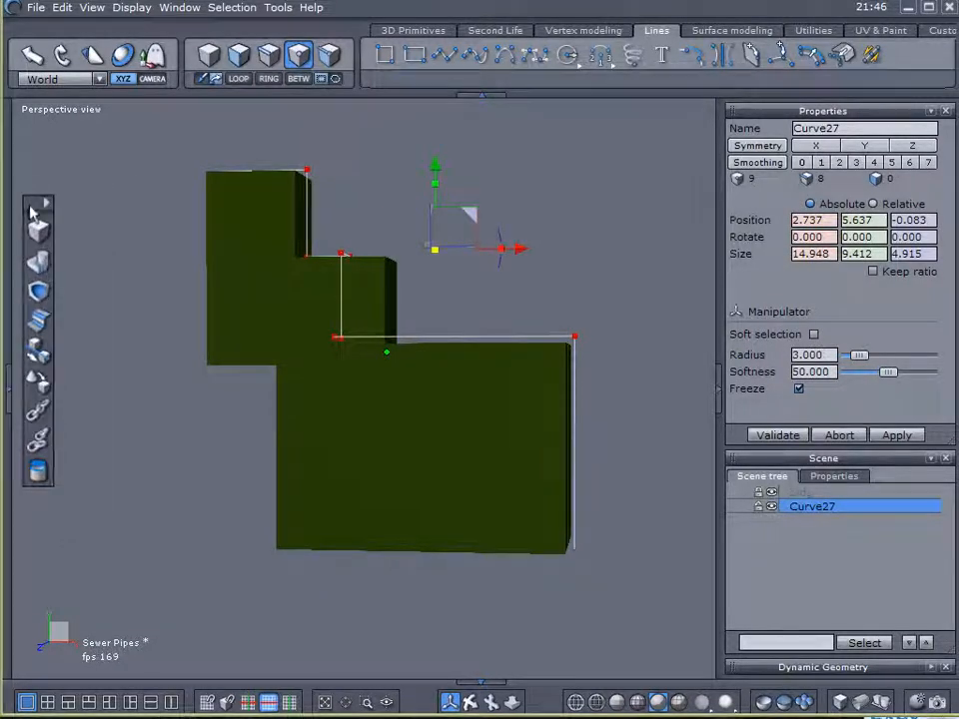
pyautogui.click(36, 322)
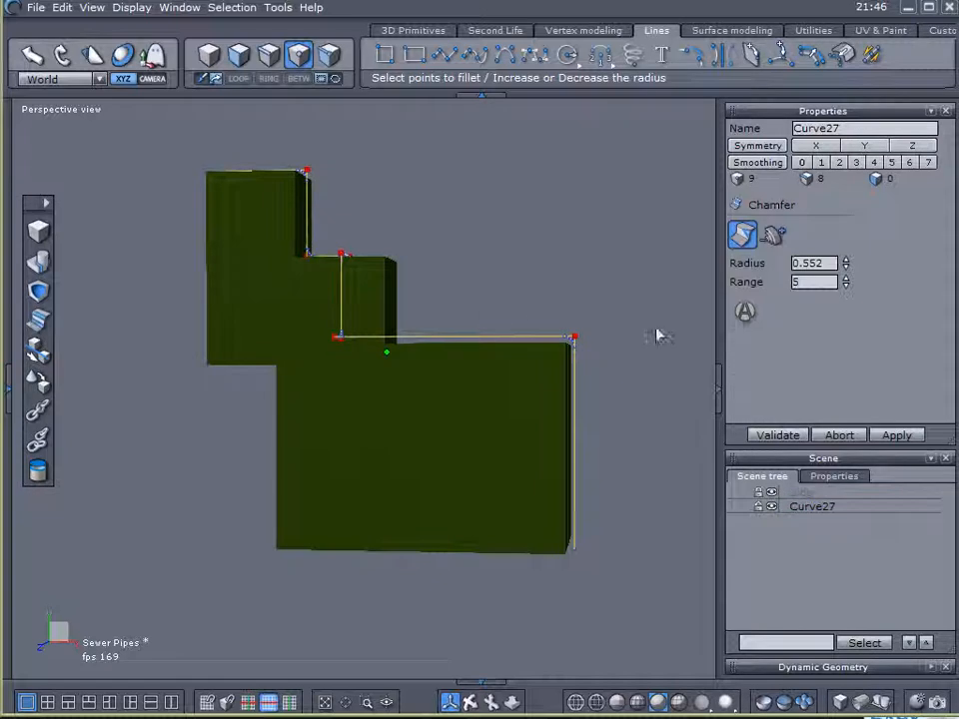
pyautogui.scroll(5, 604, 330)
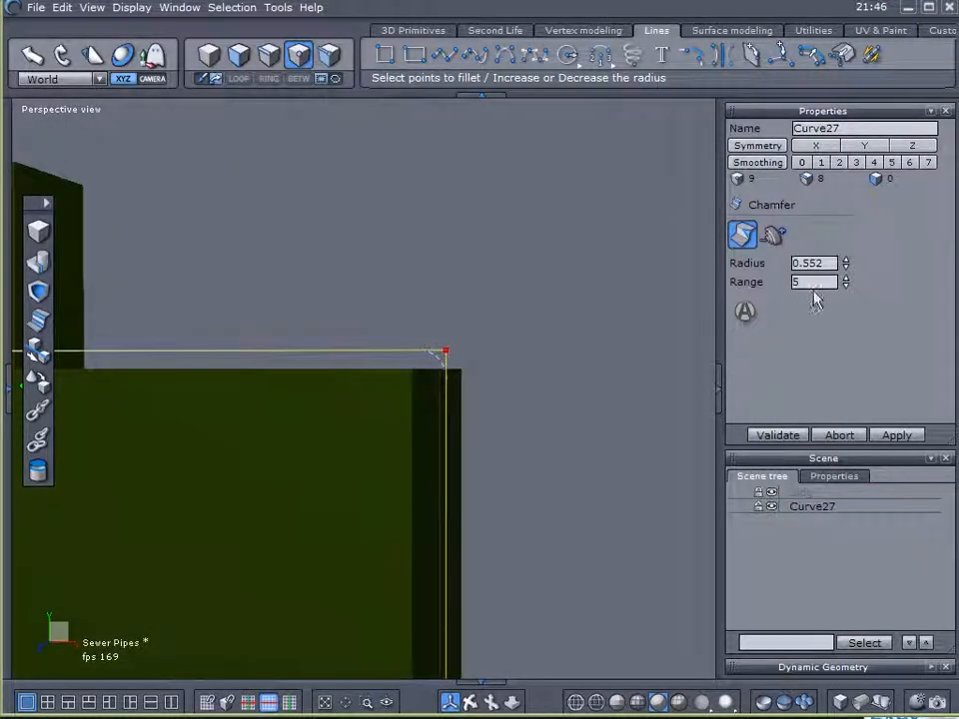
pyautogui.scroll(4, 525, 357)
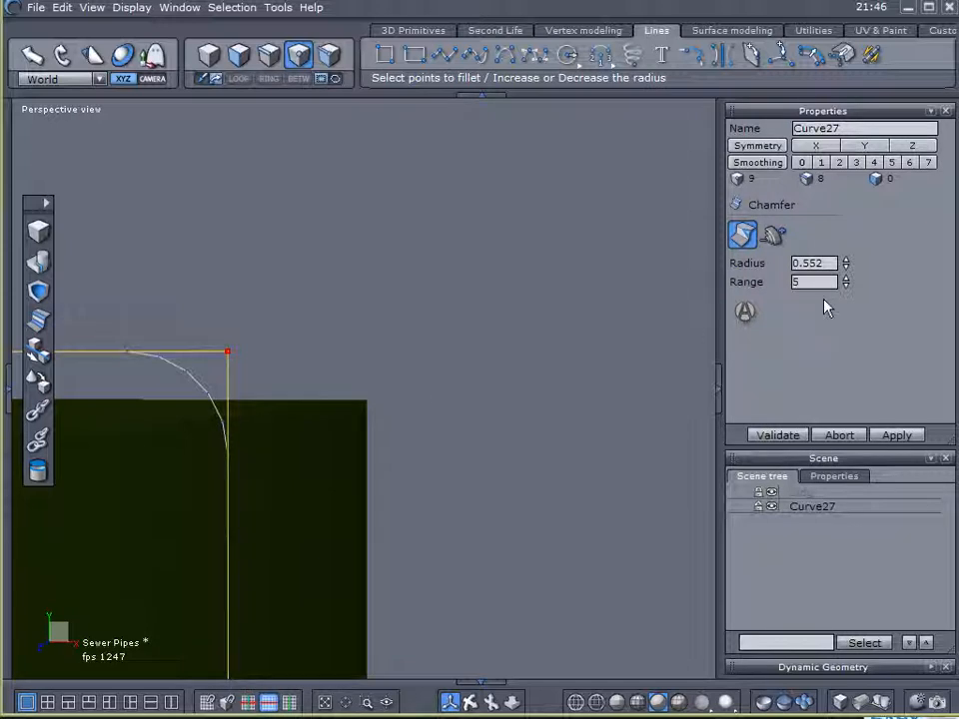
# - Try a chamfer range of 8 on the corner points and set it back to 5
pyautogui.click(847, 285)
pyautogui.click(845, 279)
pyautogui.click(847, 280)
pyautogui.click(845, 279)
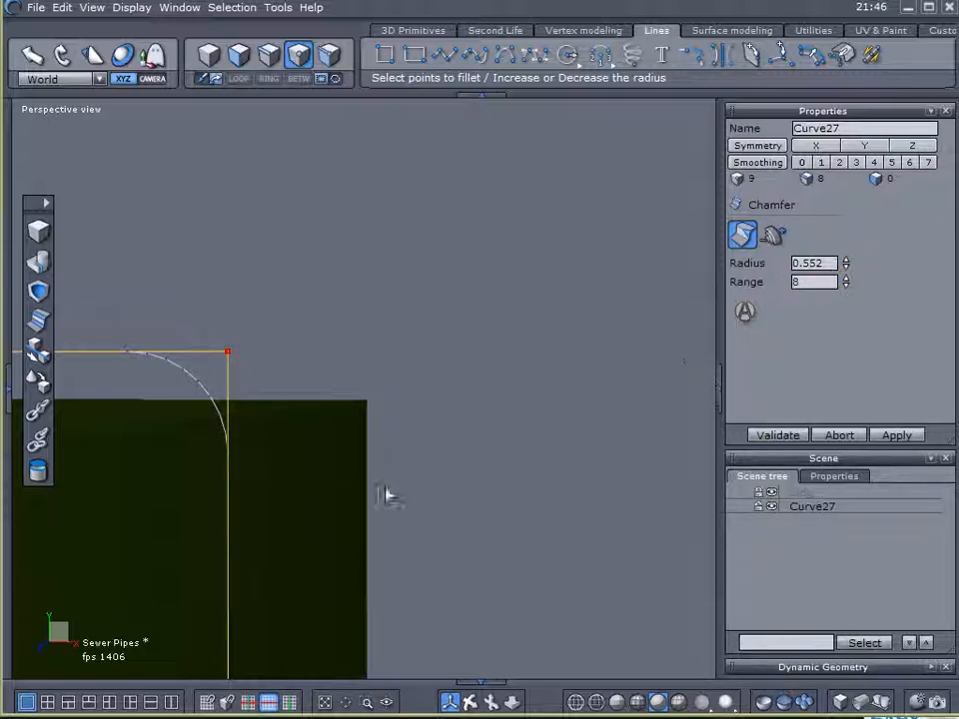
pyautogui.click(847, 285)
pyautogui.click(847, 285)
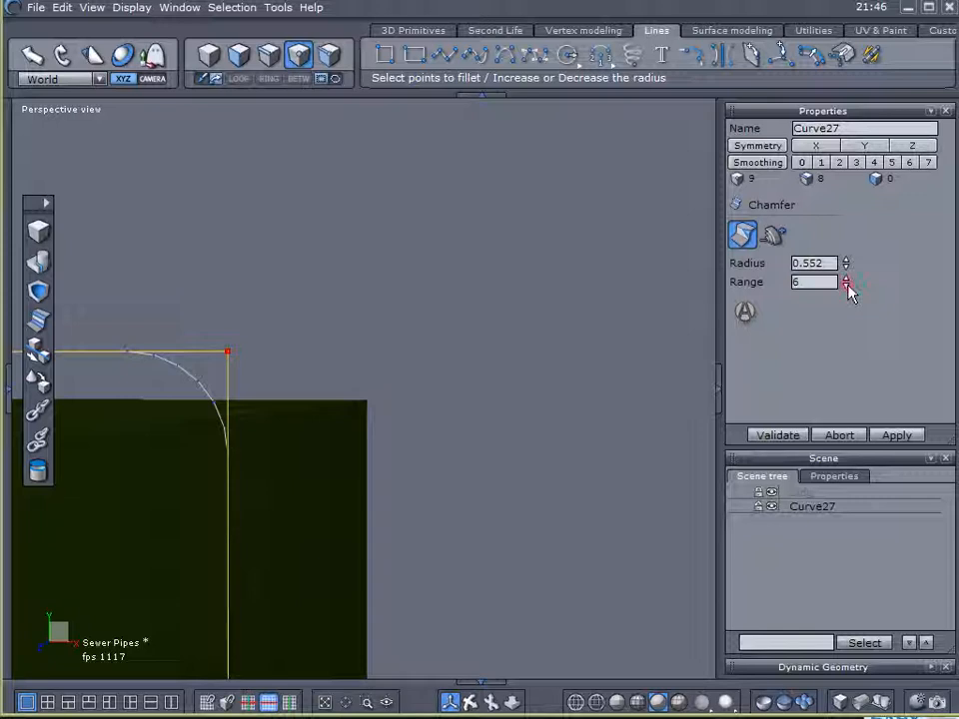
# - Set the chamfer radius to 0.702
pyautogui.moveTo(845, 263)
pyautogui.mouseDown()
pyautogui.moveTo(845, 182)
pyautogui.moveTo(845, 286)
pyautogui.moveTo(845, 240)
pyautogui.mouseUp()
pyautogui.scroll(-5, 255, 350)
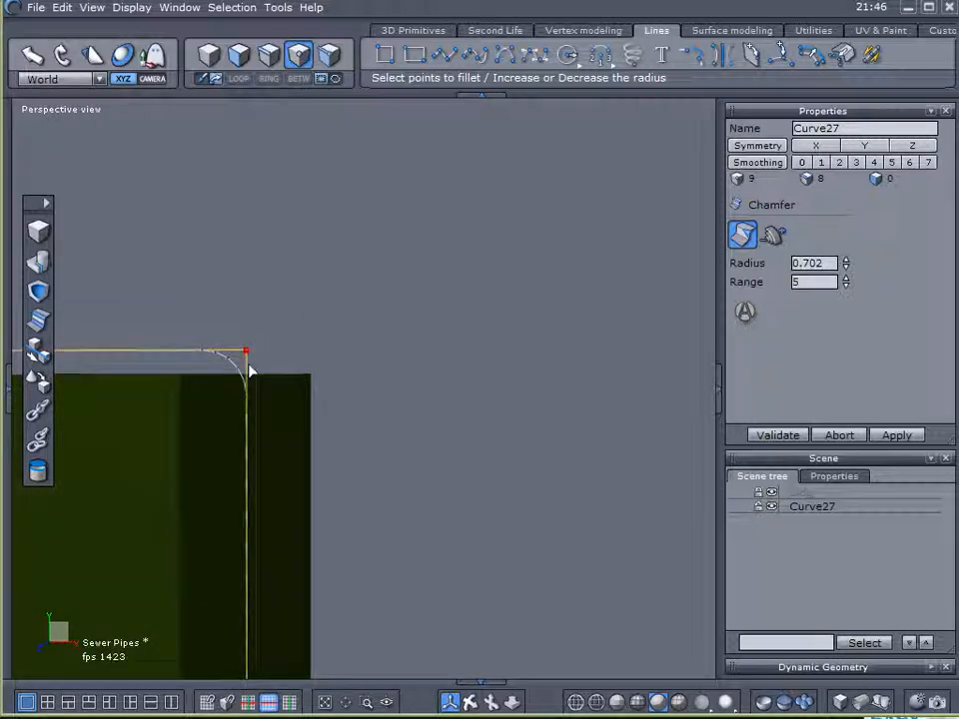
# - Remove the outer corner points at the roof edges of the lower, middle and tall blocks from the chamfer selection, keeping the inner corners
pyautogui.moveTo(292, 420); pyautogui.dragTo(185, 314, button='right')
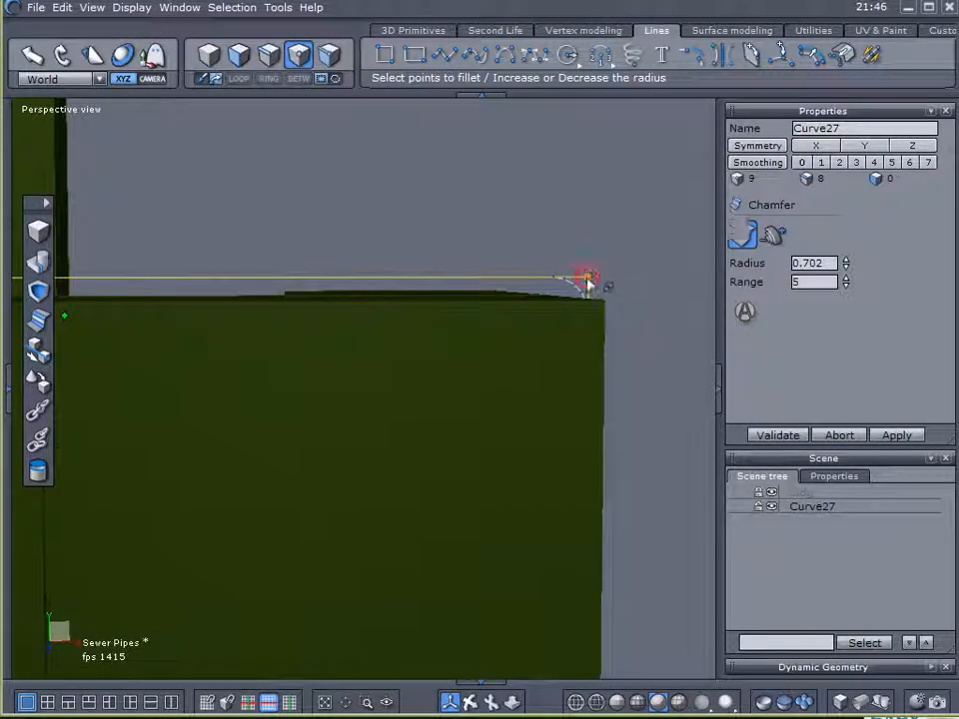
pyautogui.moveTo(364, 324); pyautogui.dragTo(340, 295, button='right')
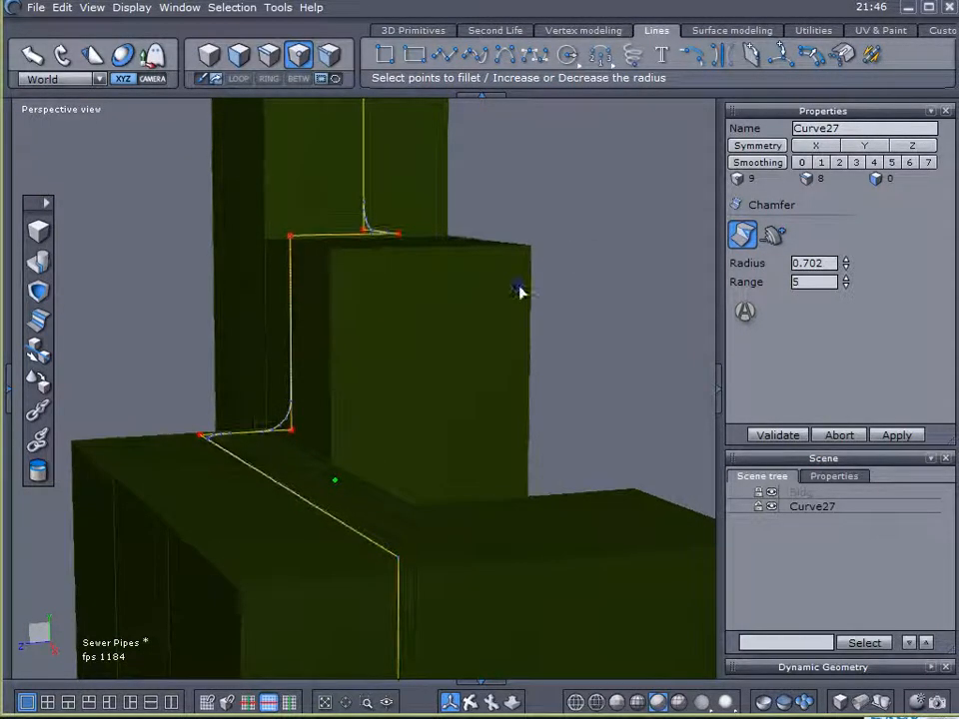
pyautogui.moveTo(521, 289); pyautogui.dragTo(532, 369, button='middle')
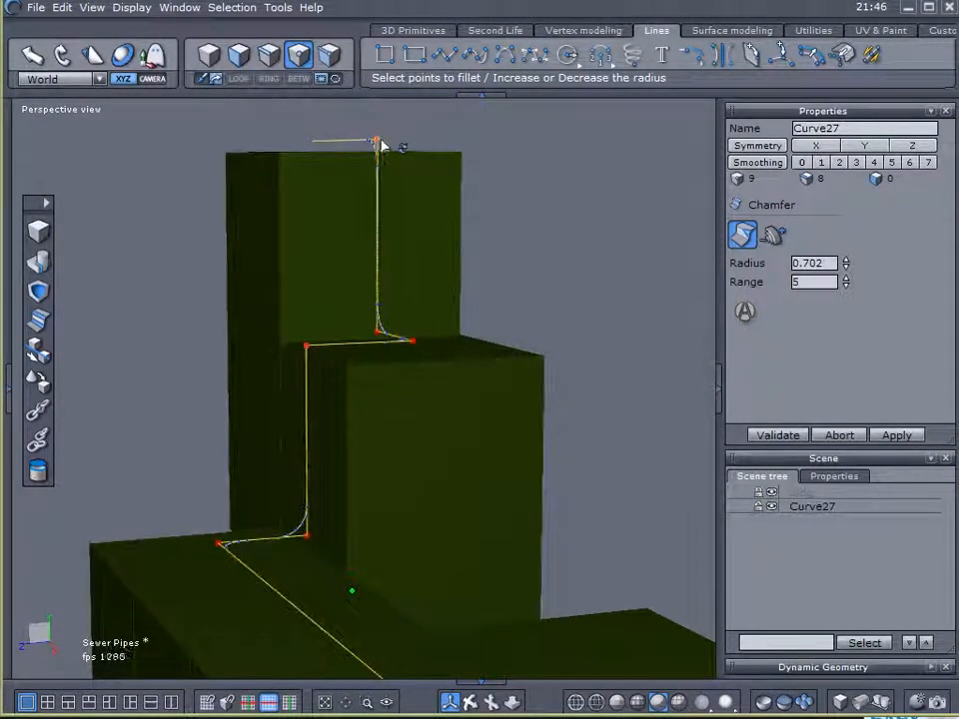
pyautogui.moveTo(315, 360); pyautogui.dragTo(493, 370, button='right')
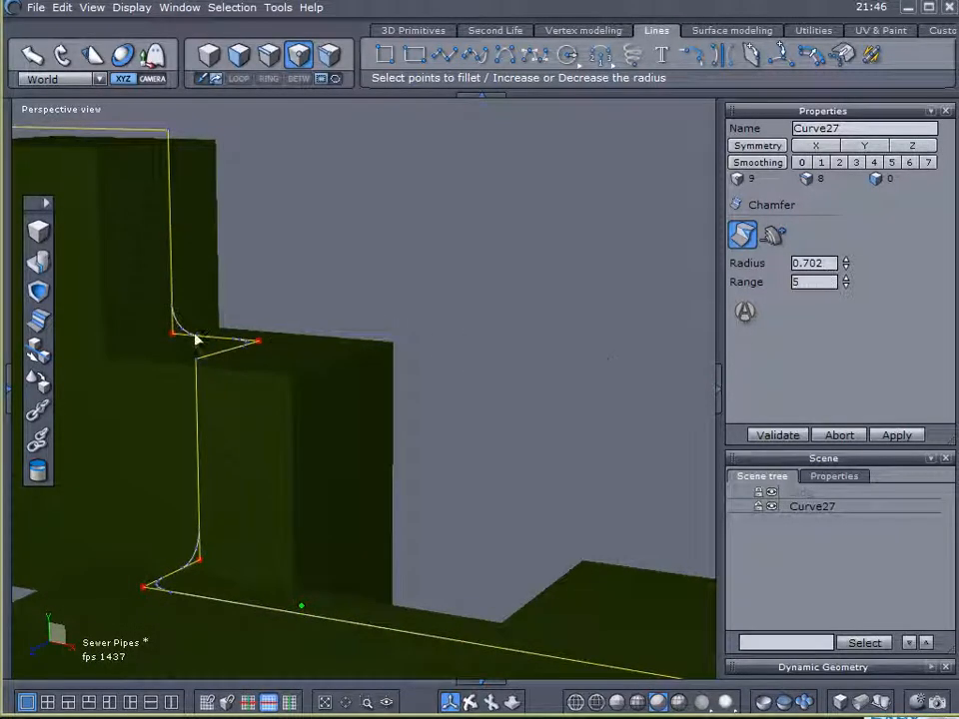
pyautogui.scroll(5, 180, 335)
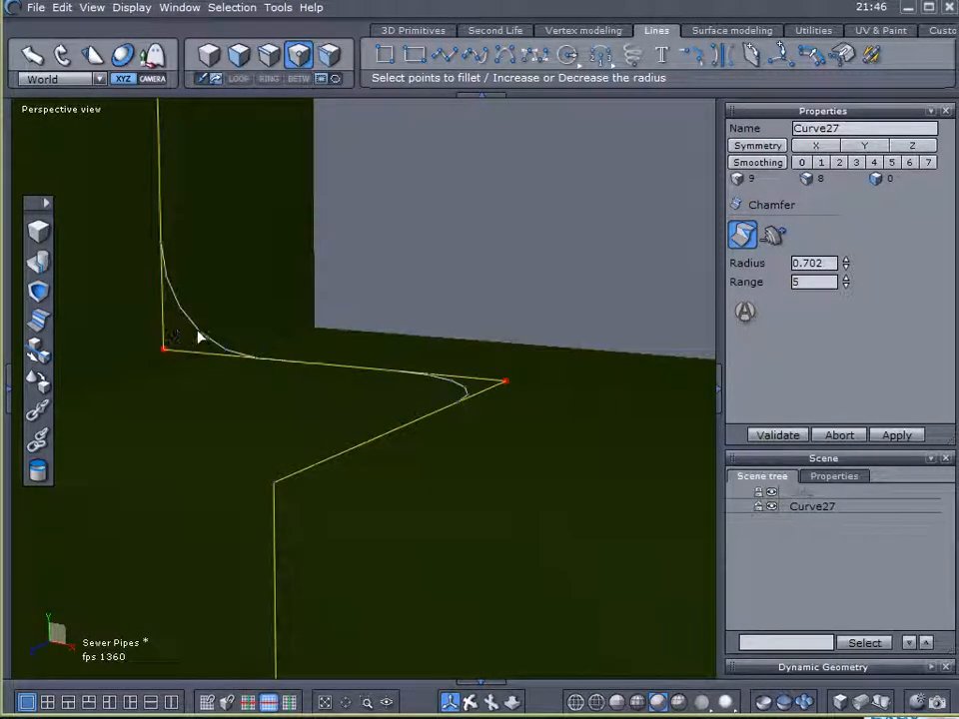
pyautogui.scroll(-3, 260, 358)
pyautogui.moveTo(487, 345); pyautogui.dragTo(545, 297, button='middle')
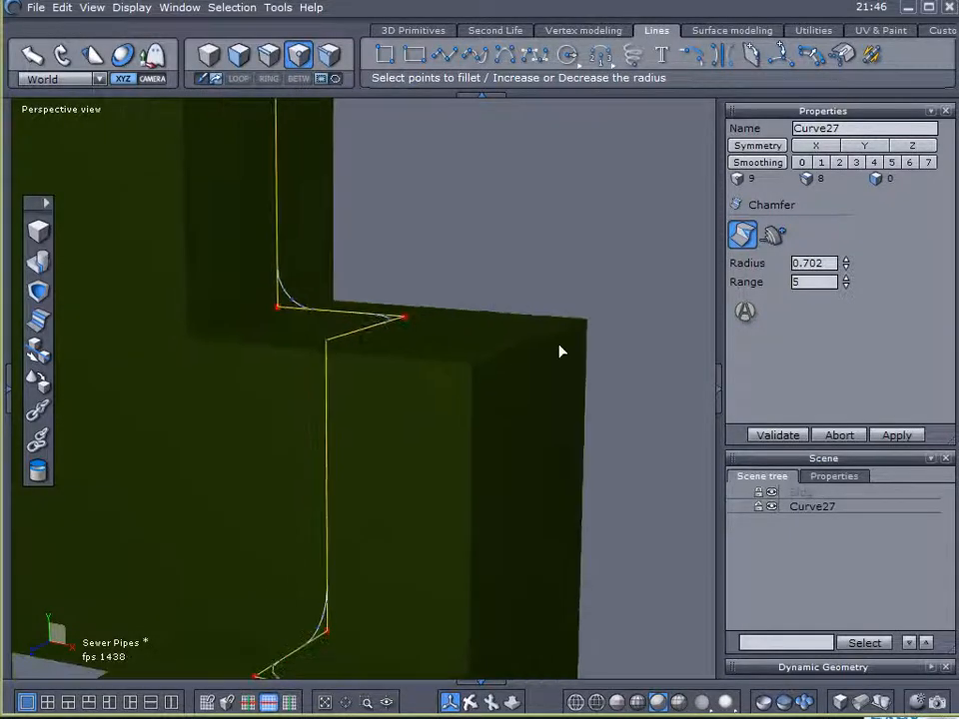
pyautogui.moveTo(546, 299); pyautogui.dragTo(441, 359, button='right')
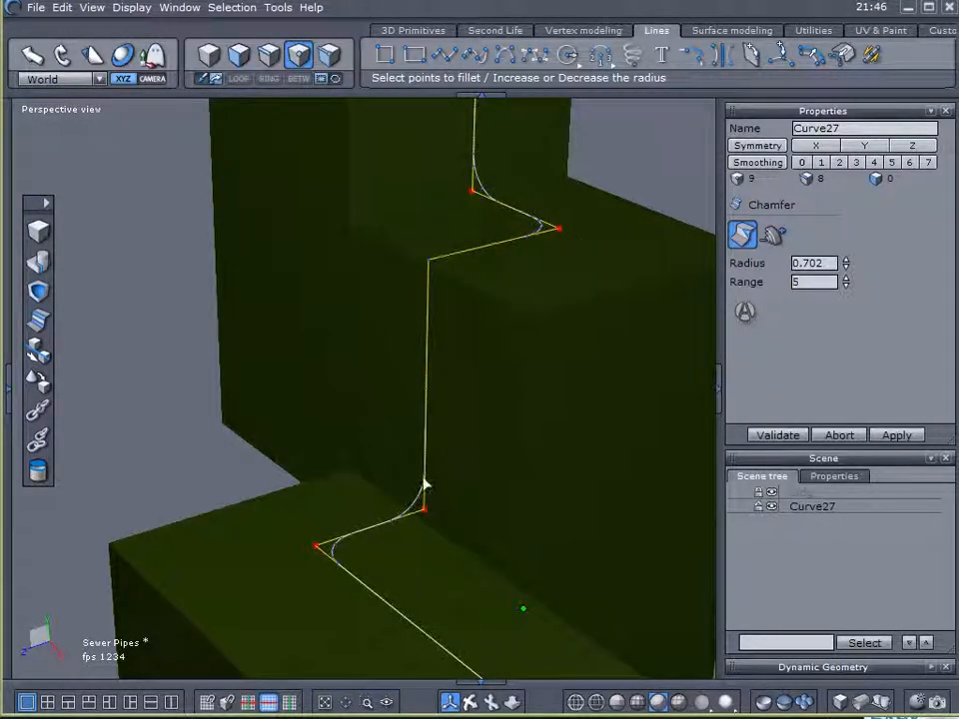
# - Accept the inner-corner chamfer and select the outer corner points at the roof edges of the tall, middle and lower blocks
pyautogui.click(778, 435)
pyautogui.moveTo(618, 356); pyautogui.dragTo(603, 422, button='right')
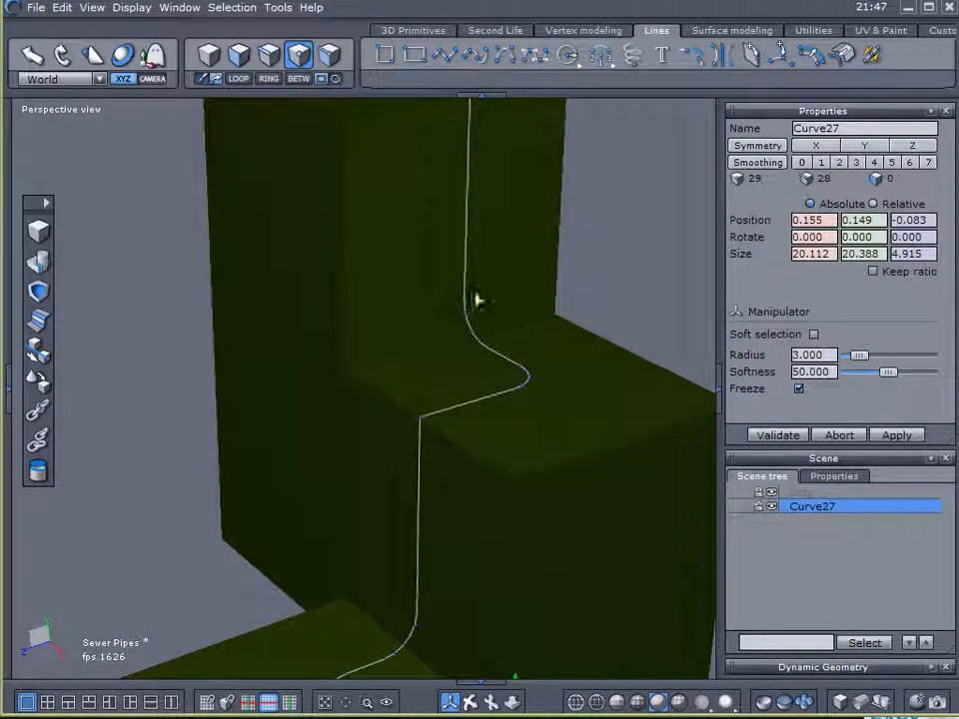
pyautogui.moveTo(467, 228); pyautogui.dragTo(466, 294, button='right')
pyautogui.click(465, 173)
pyautogui.moveTo(576, 320); pyautogui.dragTo(426, 354, button='right')
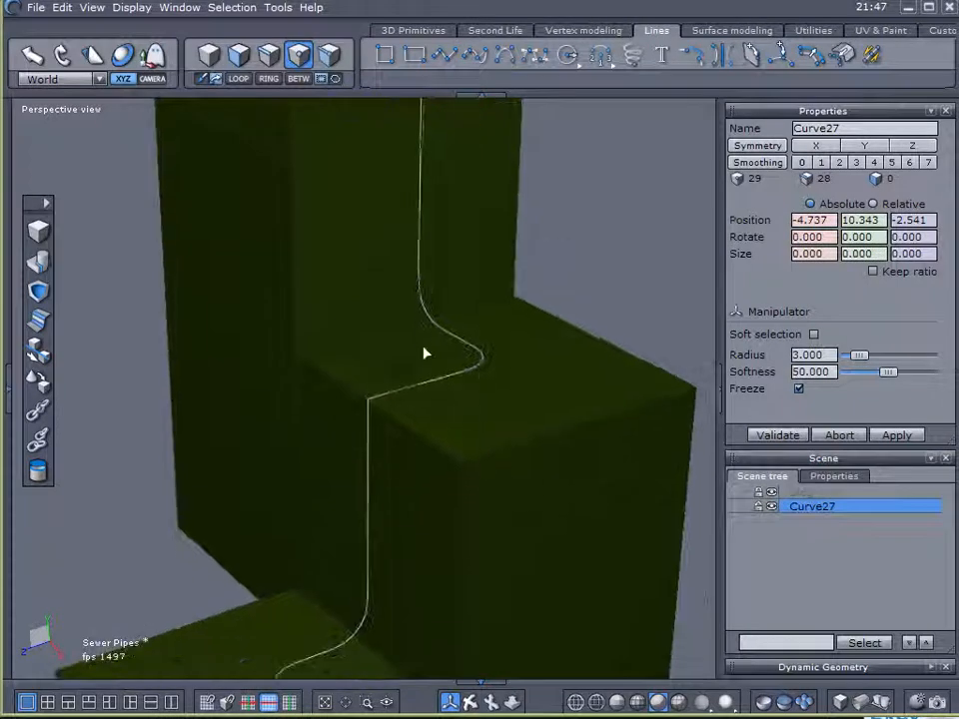
pyautogui.keyDown('shift'); pyautogui.click(371, 399); pyautogui.keyUp('shift')
pyautogui.moveTo(551, 449); pyautogui.dragTo(245, 60, button='middle')
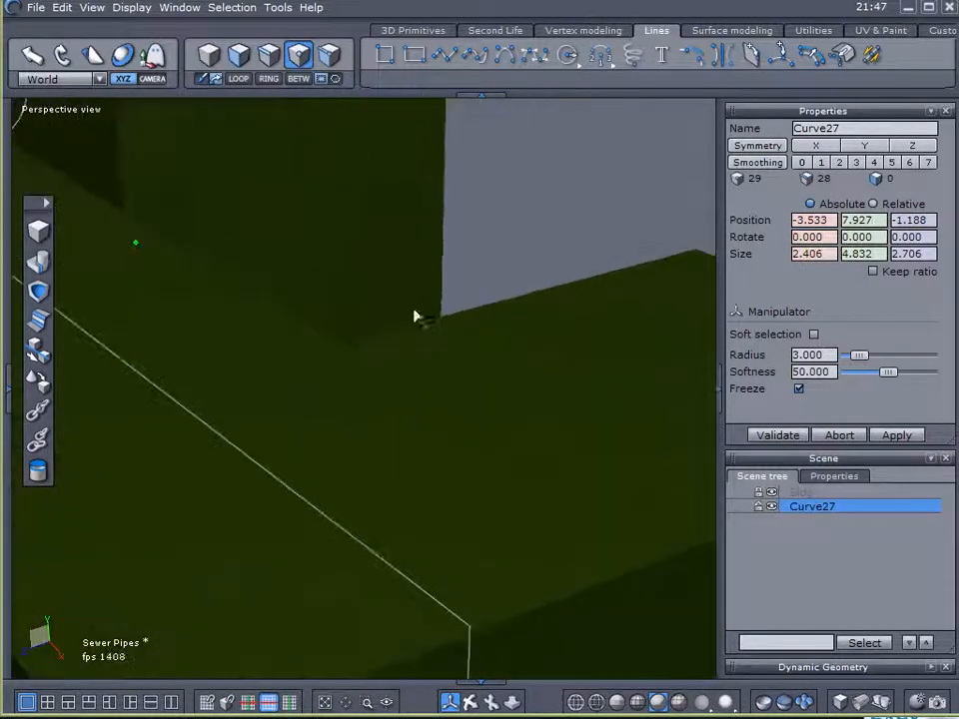
pyautogui.keyDown('shift'); pyautogui.click(471, 631); pyautogui.keyUp('shift')
pyautogui.moveTo(234, 463); pyautogui.dragTo(308, 420, button='right')
pyautogui.scroll(-5, 480, 398)
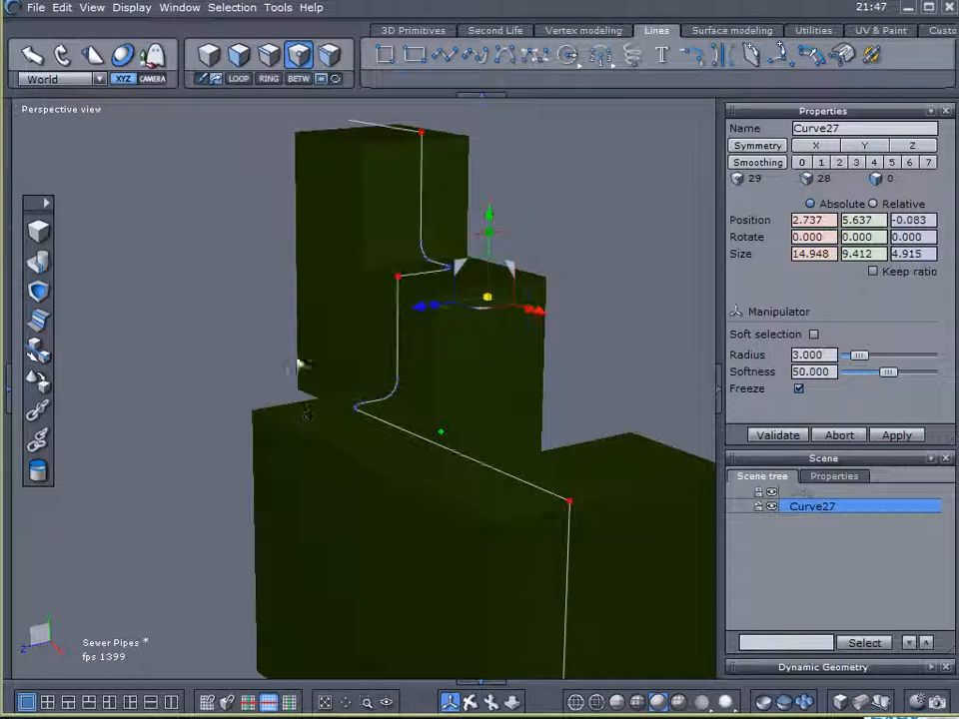
# - Chamfer the three selected outer corner points with radius 0.604 and range 8
pyautogui.click(44, 323)
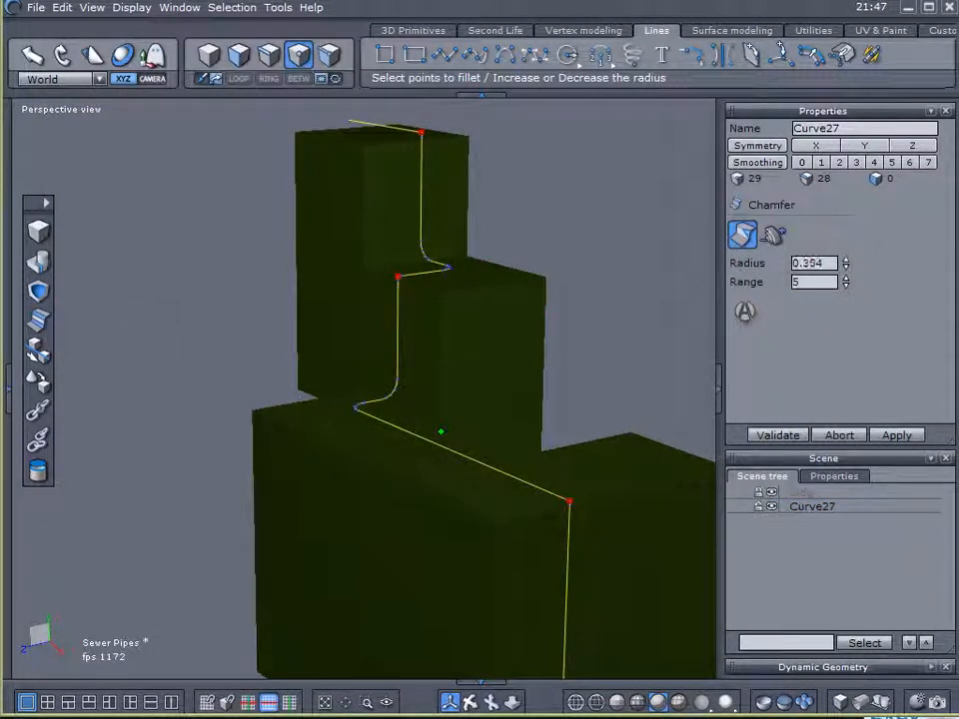
pyautogui.click(847, 260)
pyautogui.moveTo(847, 259); pyautogui.dragTo(846, 266)
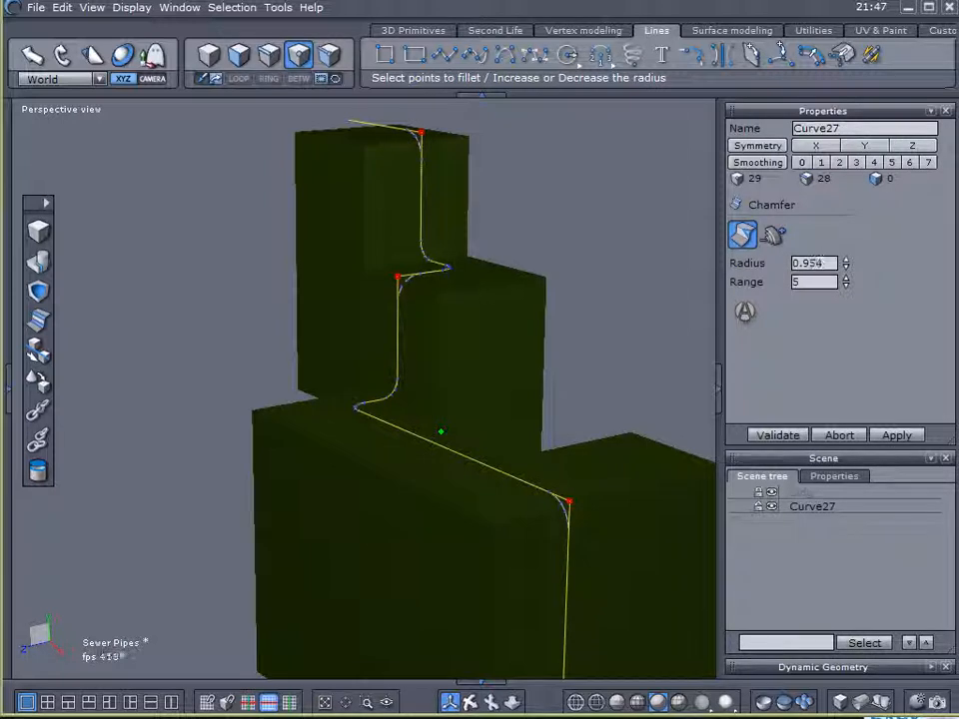
pyautogui.moveTo(569, 446); pyautogui.dragTo(329, 487, button='right')
pyautogui.moveTo(320, 242); pyautogui.dragTo(479, 379, button='right')
pyautogui.scroll(5, 386, 266)
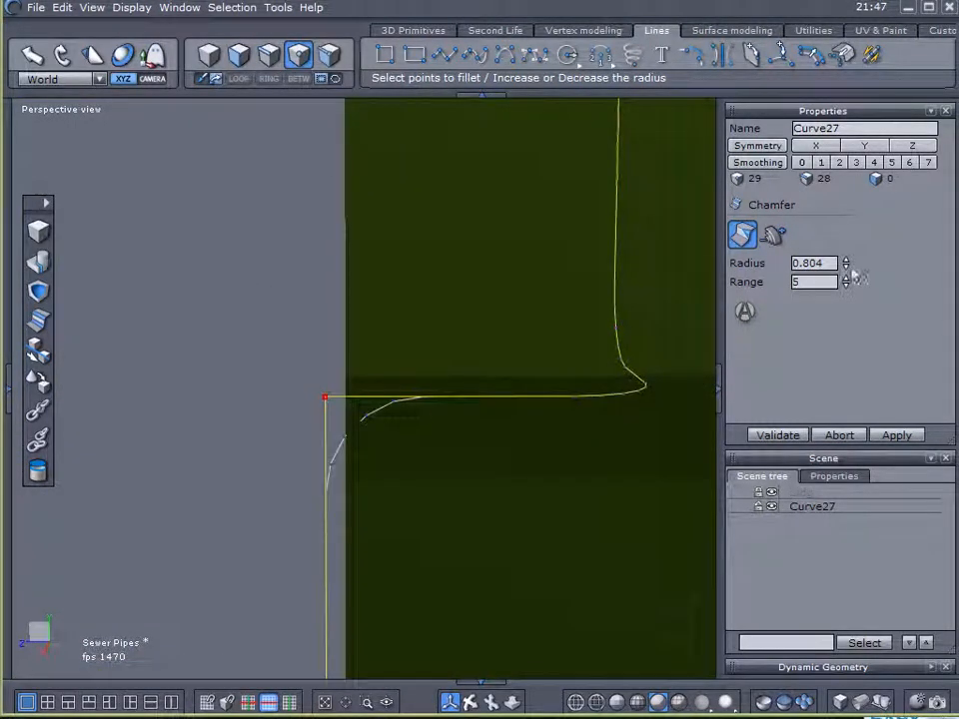
pyautogui.click(846, 264)
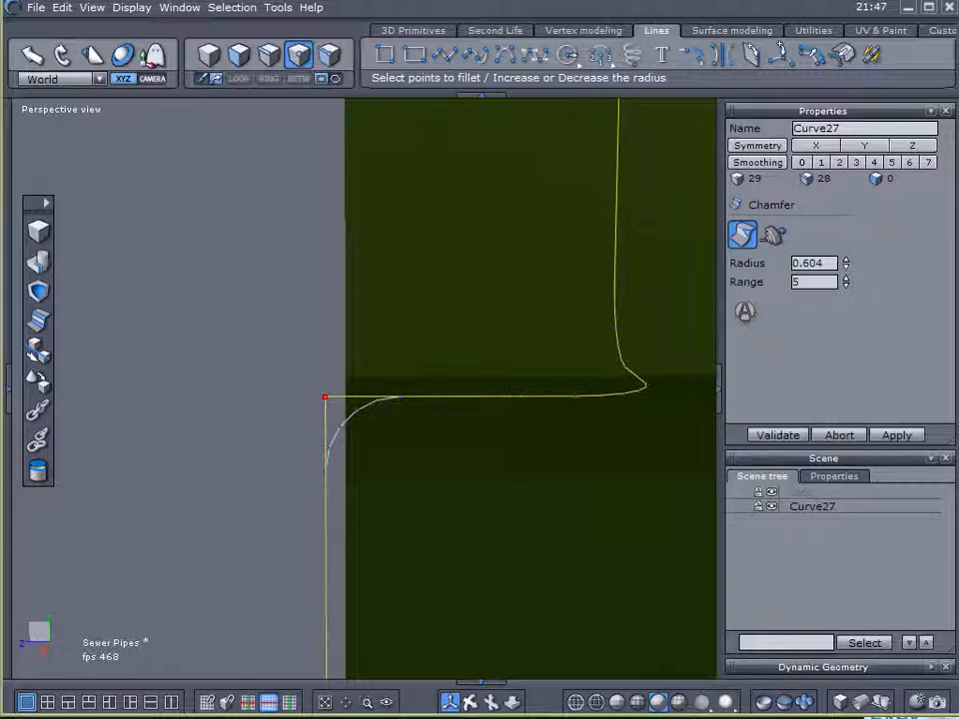
pyautogui.click(847, 280)
pyautogui.click(848, 279)
# - Check the rounded outer corners from several sides of the blocks and accept the chamfer
pyautogui.scroll(-4, 635, 323)
pyautogui.moveTo(636, 323); pyautogui.dragTo(541, 421, button='middle')
pyautogui.moveTo(541, 422); pyautogui.dragTo(468, 436, button='right')
pyautogui.moveTo(467, 436); pyautogui.dragTo(632, 376, button='middle')
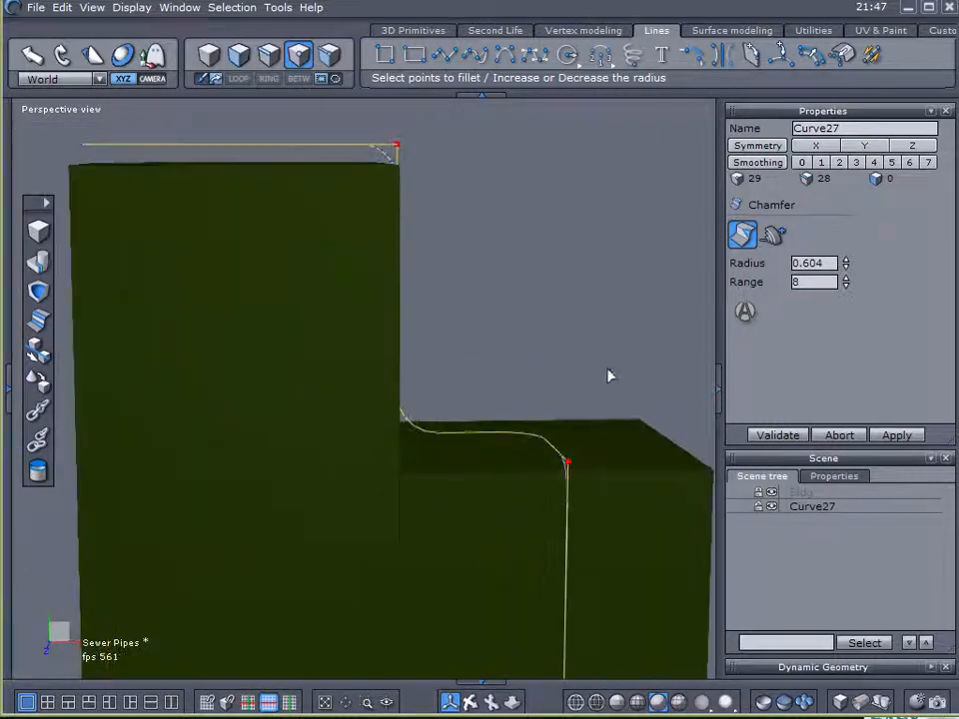
pyautogui.moveTo(633, 376); pyautogui.dragTo(486, 372, button='right')
pyautogui.moveTo(492, 370); pyautogui.dragTo(284, 283, button='middle')
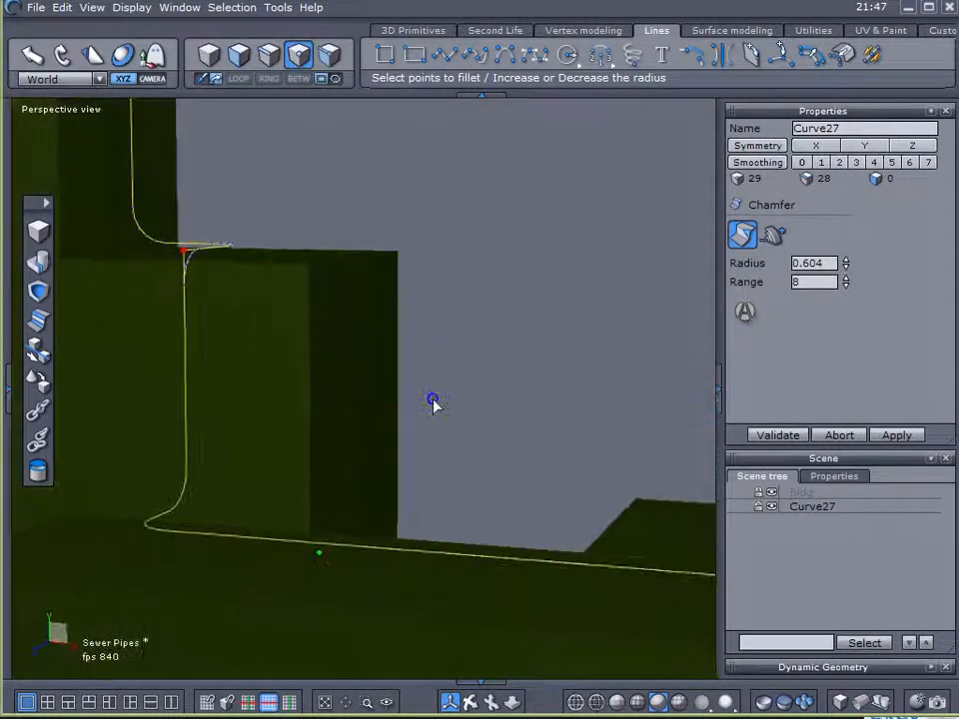
pyautogui.moveTo(435, 407); pyautogui.dragTo(277, 307, button='middle')
pyautogui.moveTo(472, 388); pyautogui.dragTo(271, 366, button='right')
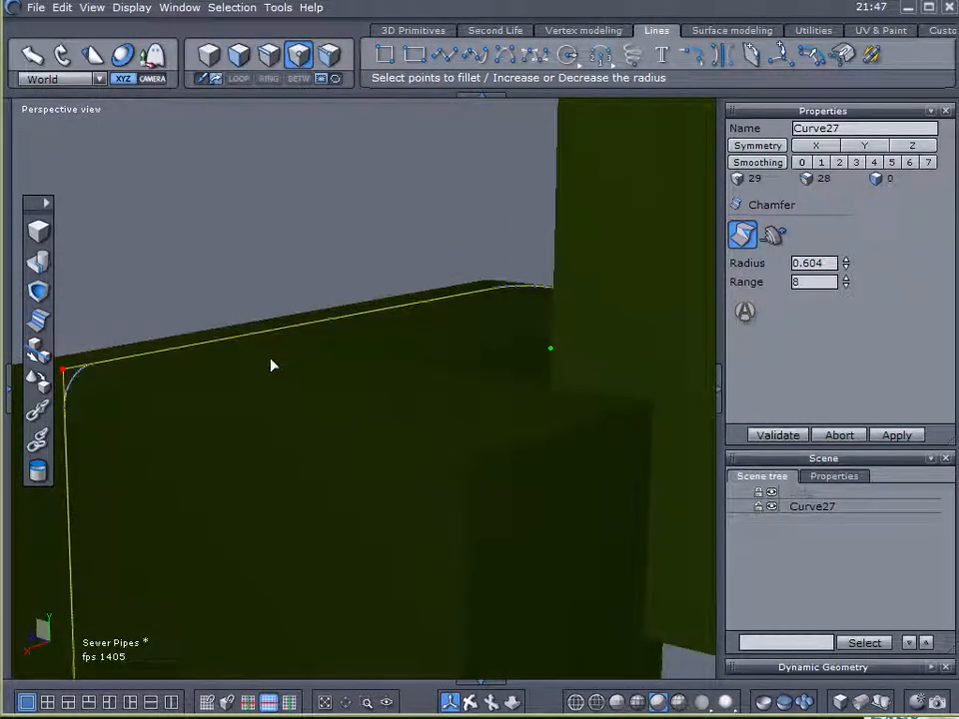
pyautogui.moveTo(196, 415); pyautogui.dragTo(666, 338, button='right')
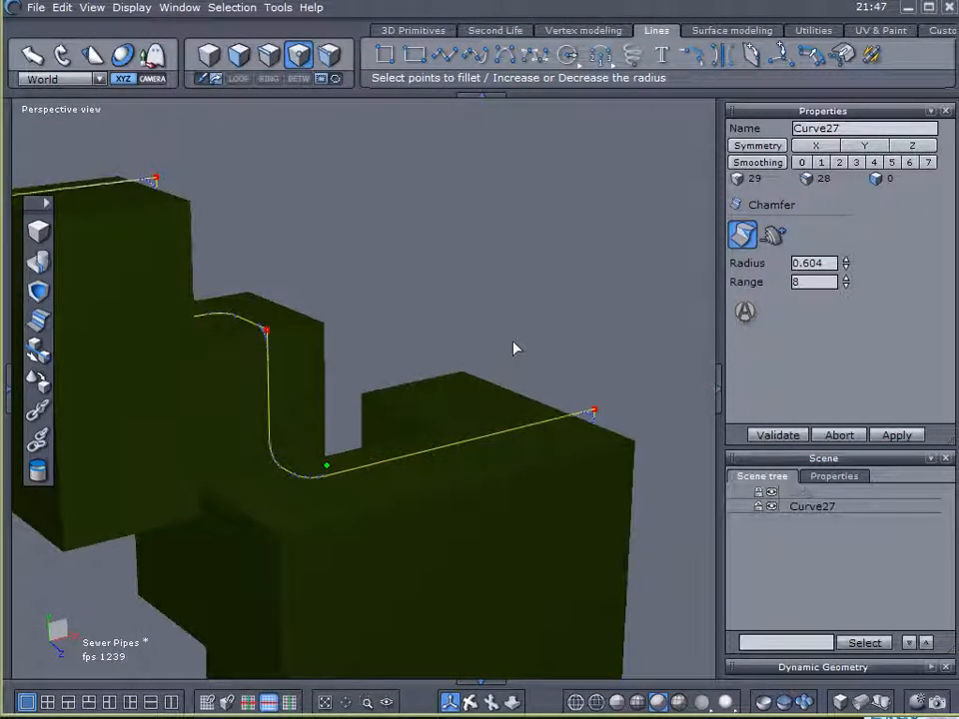
pyautogui.moveTo(512, 348); pyautogui.dragTo(250, 336, button='right')
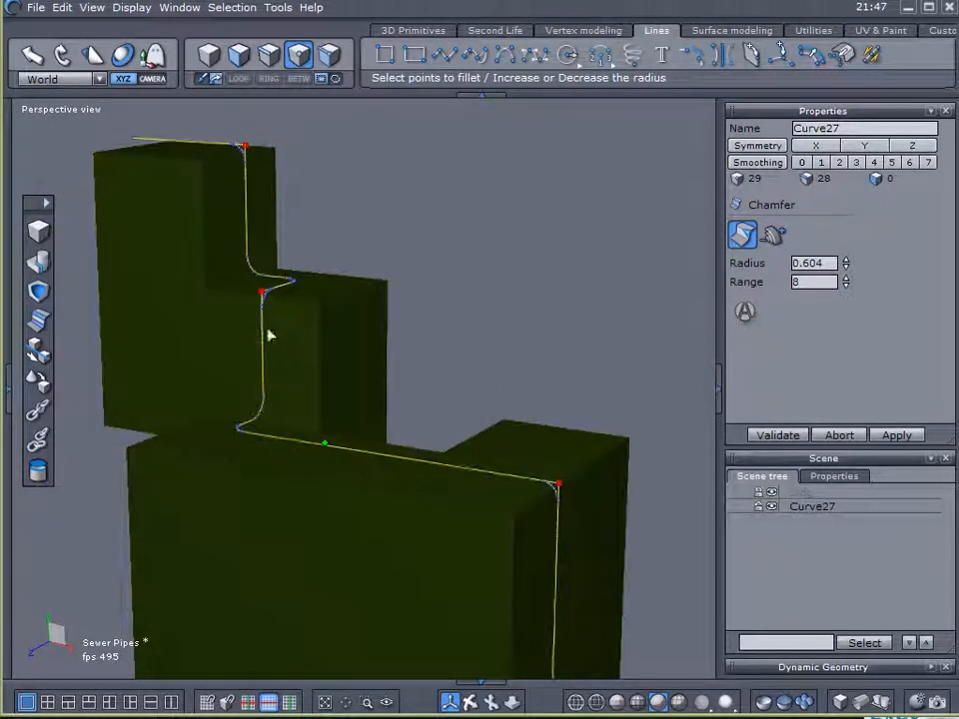
pyautogui.click(805, 437)
# - Turn the rounded curve into a solid pipe using Thickness with a value of 0.291 and 8 points
pyautogui.moveTo(557, 428); pyautogui.dragTo(381, 431, button='right')
pyautogui.moveTo(373, 355); pyautogui.dragTo(400, 440, button='right')
pyautogui.scroll(4, 311, 321)
pyautogui.moveTo(289, 350); pyautogui.dragTo(75, 315, button='right')
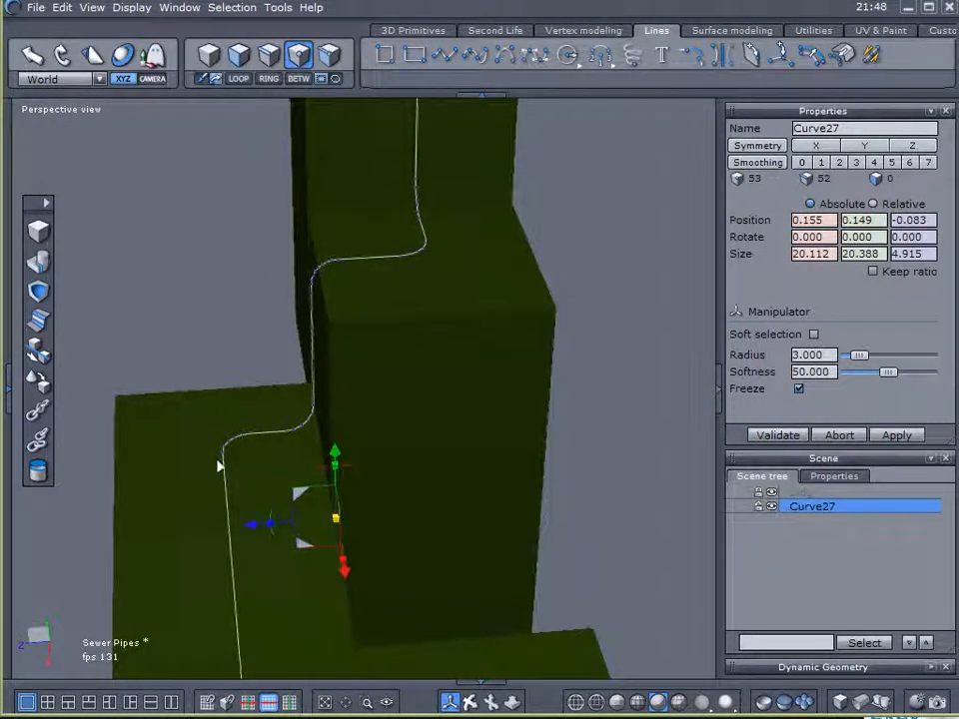
pyautogui.moveTo(429, 270); pyautogui.dragTo(413, 379, button='right')
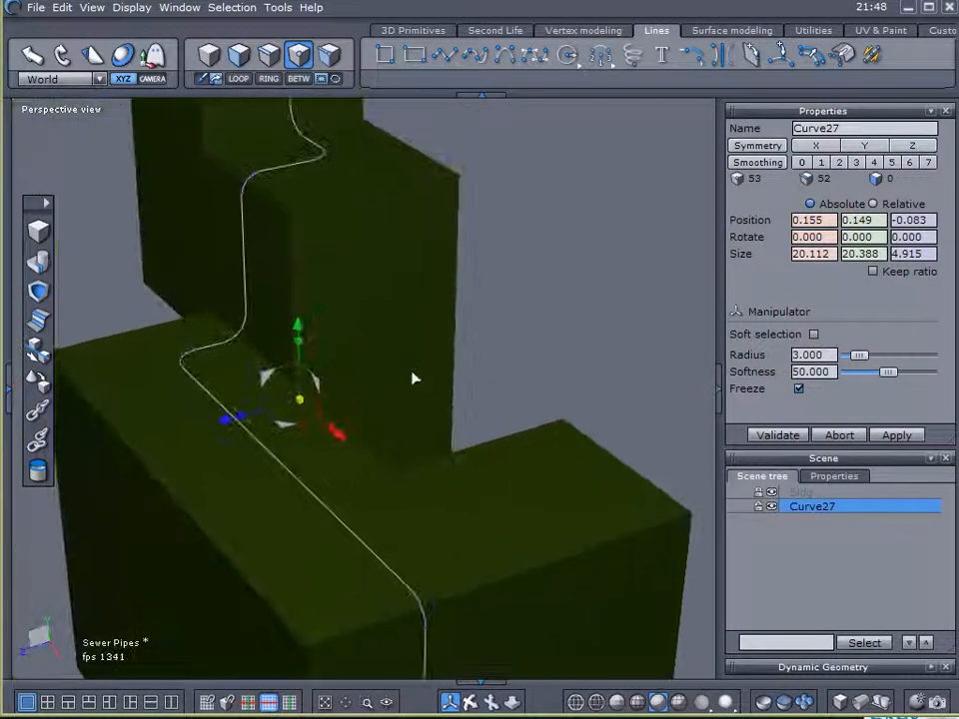
pyautogui.click(739, 31)
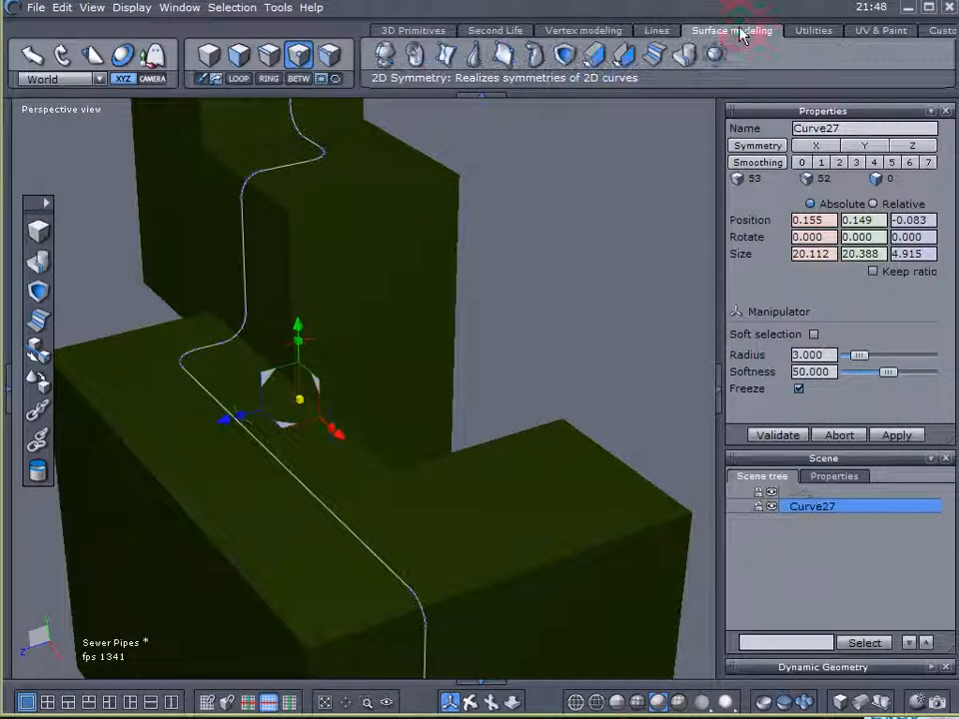
pyautogui.click(594, 55)
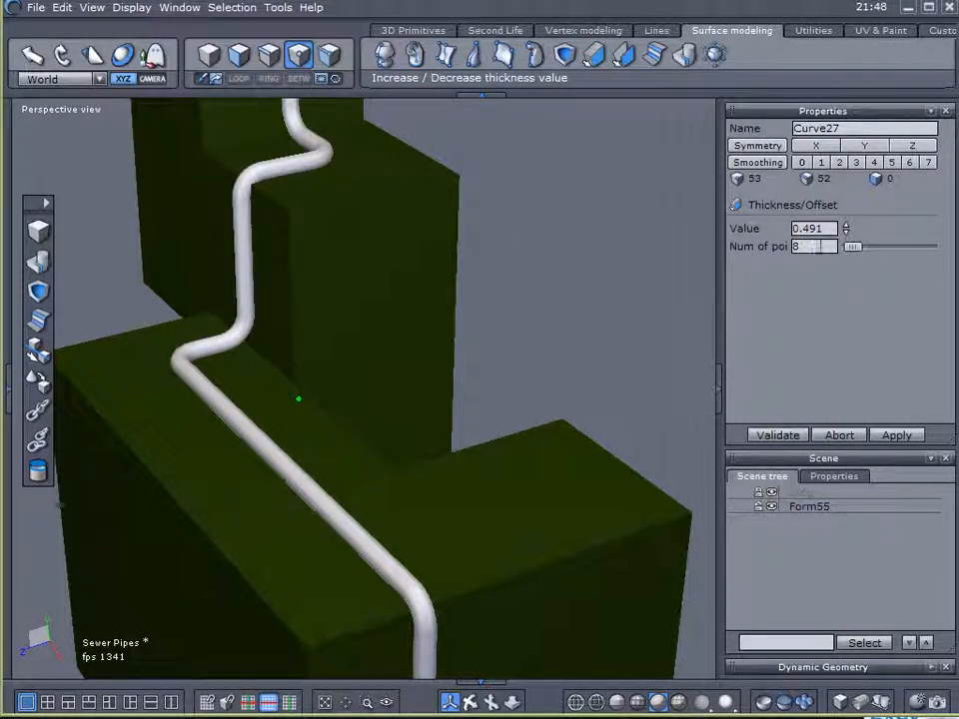
pyautogui.click(846, 234)
pyautogui.click(847, 234)
pyautogui.moveTo(623, 317); pyautogui.dragTo(666, 255, button='right')
pyautogui.click(781, 437)
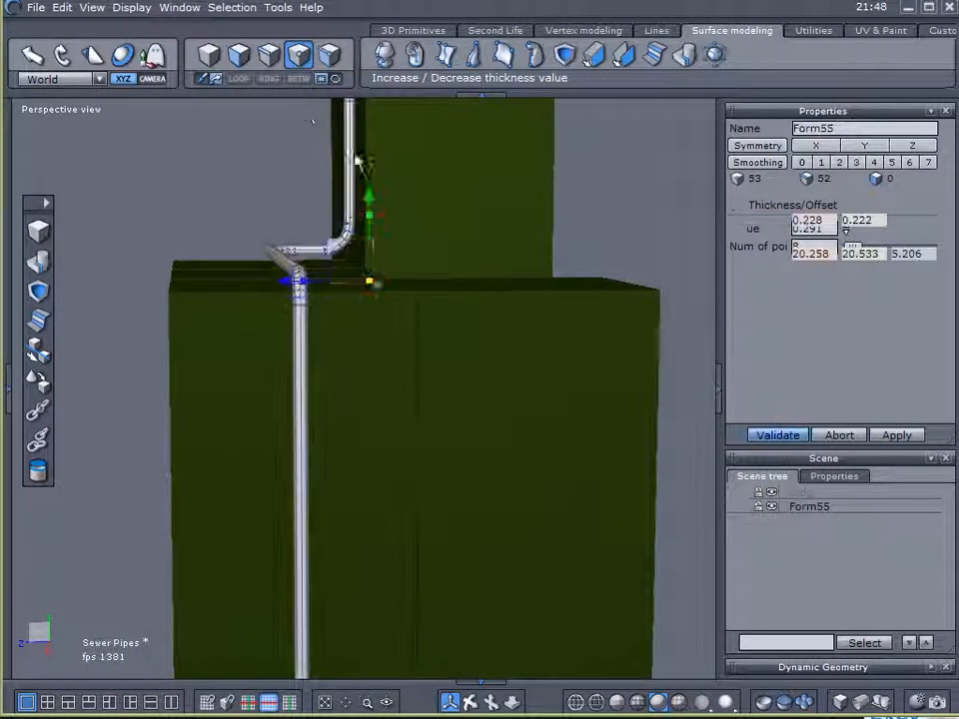
# - Select one cross-section edge at each end of the pipe bend over the tall block's roof edge
pyautogui.moveTo(223, 173); pyautogui.dragTo(566, 302, button='right')
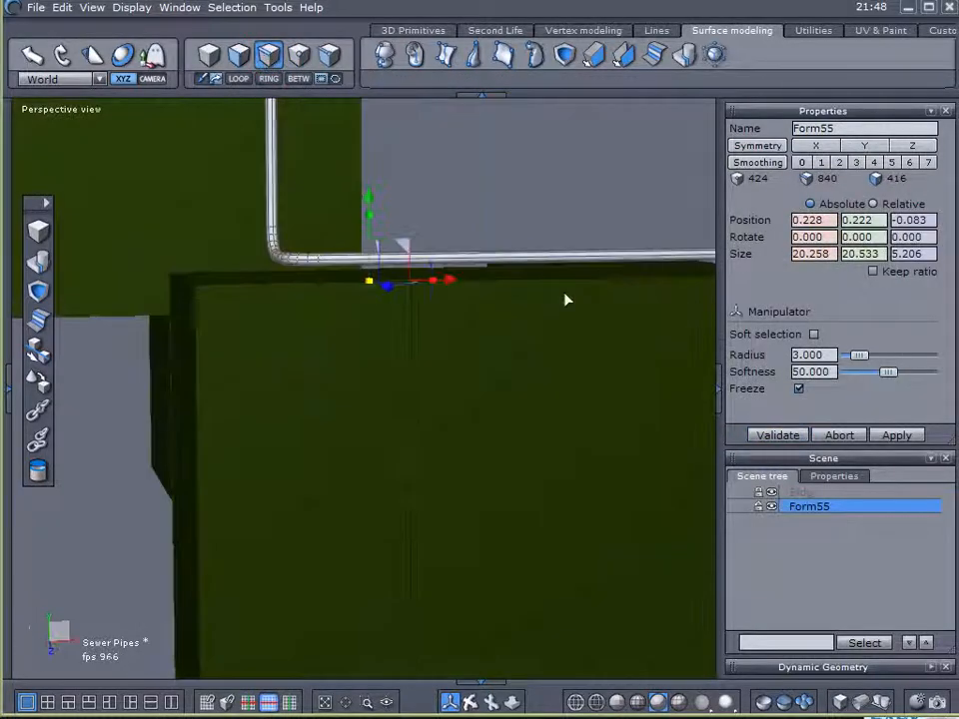
pyautogui.moveTo(426, 242); pyautogui.dragTo(217, 276, button='right')
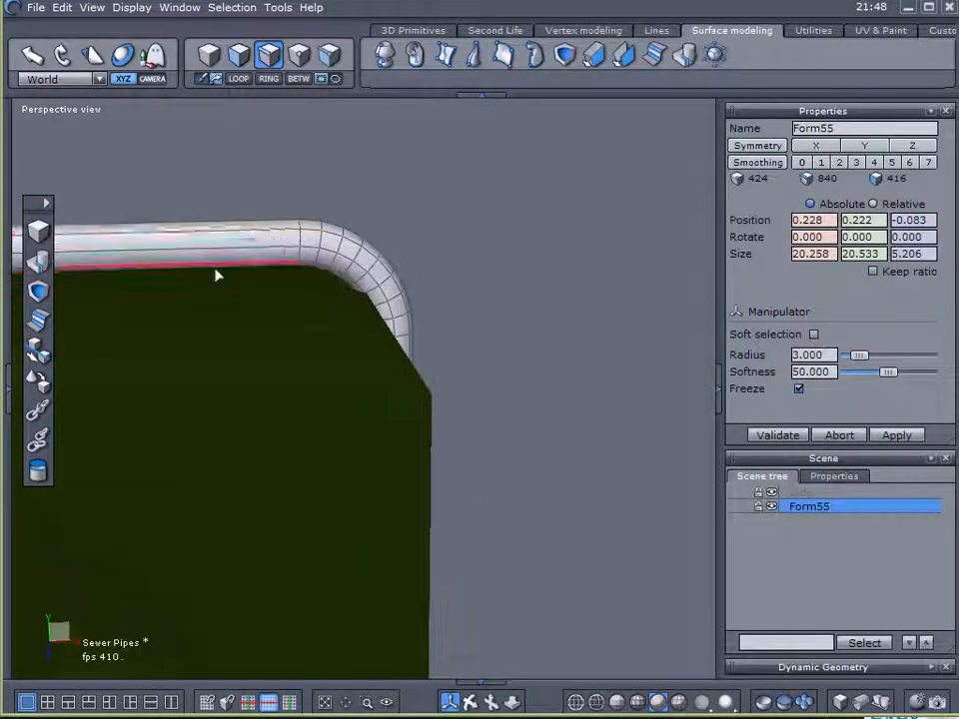
pyautogui.click(300, 235)
pyautogui.moveTo(604, 356); pyautogui.dragTo(423, 379, button='right')
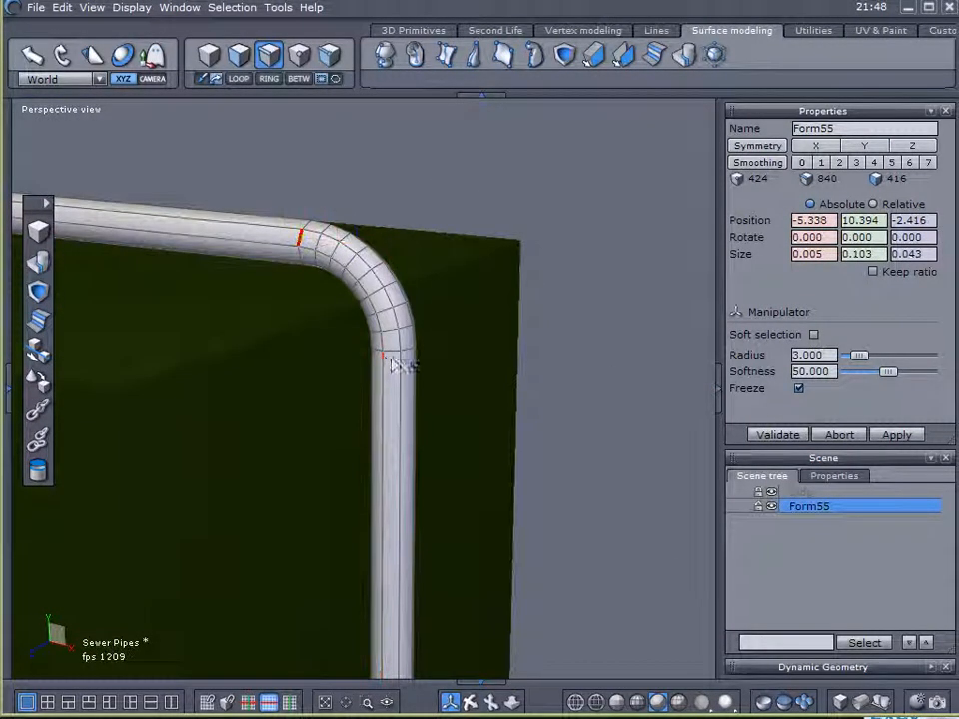
pyautogui.keyDown('shift'); pyautogui.click(395, 355); pyautogui.keyUp('shift')
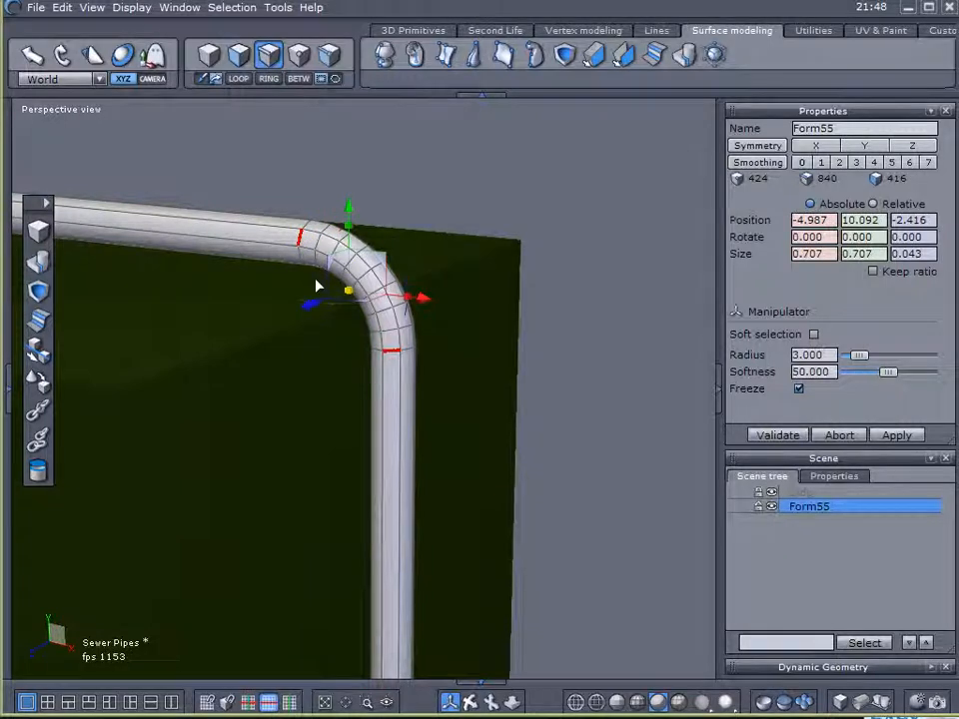
# - Add the edges at the ends of the pipe bends on the middle block's roof to the selection
pyautogui.scroll(-3, 550, 372)
pyautogui.moveTo(577, 454); pyautogui.dragTo(517, 258, button='middle')
pyautogui.keyDown('shift'); pyautogui.click(354, 402); pyautogui.keyUp('shift')
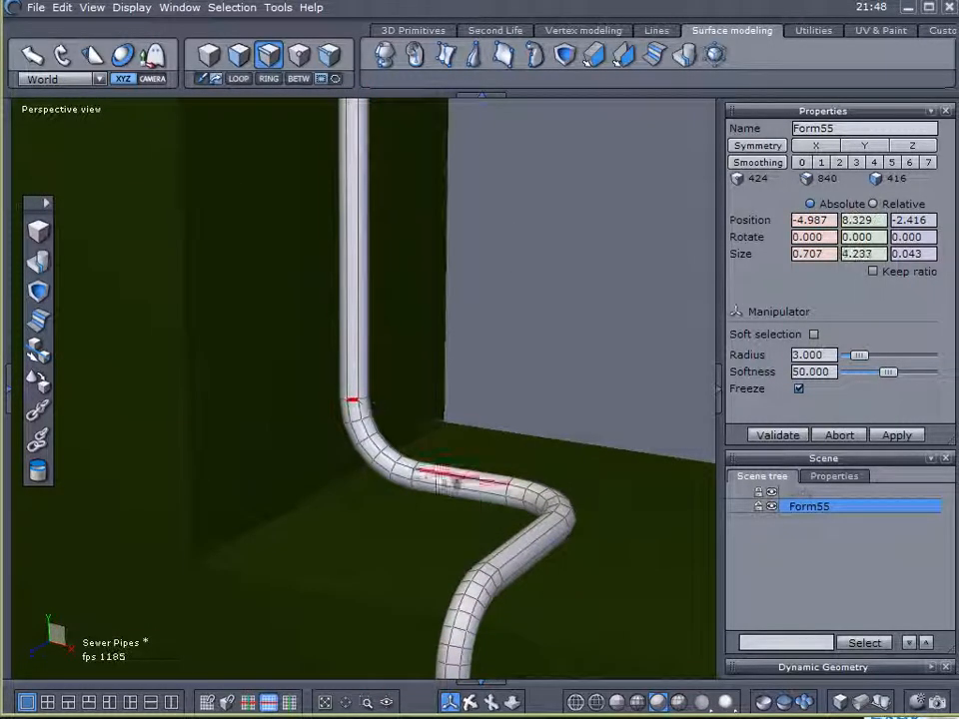
pyautogui.keyDown('shift'); pyautogui.click(515, 499); pyautogui.keyUp('shift')
pyautogui.keyDown('shift'); pyautogui.click(563, 515); pyautogui.keyUp('shift')
pyautogui.keyDown('shift'); pyautogui.click(515, 544); pyautogui.keyUp('shift')
pyautogui.moveTo(625, 555); pyautogui.dragTo(604, 425, button='middle')
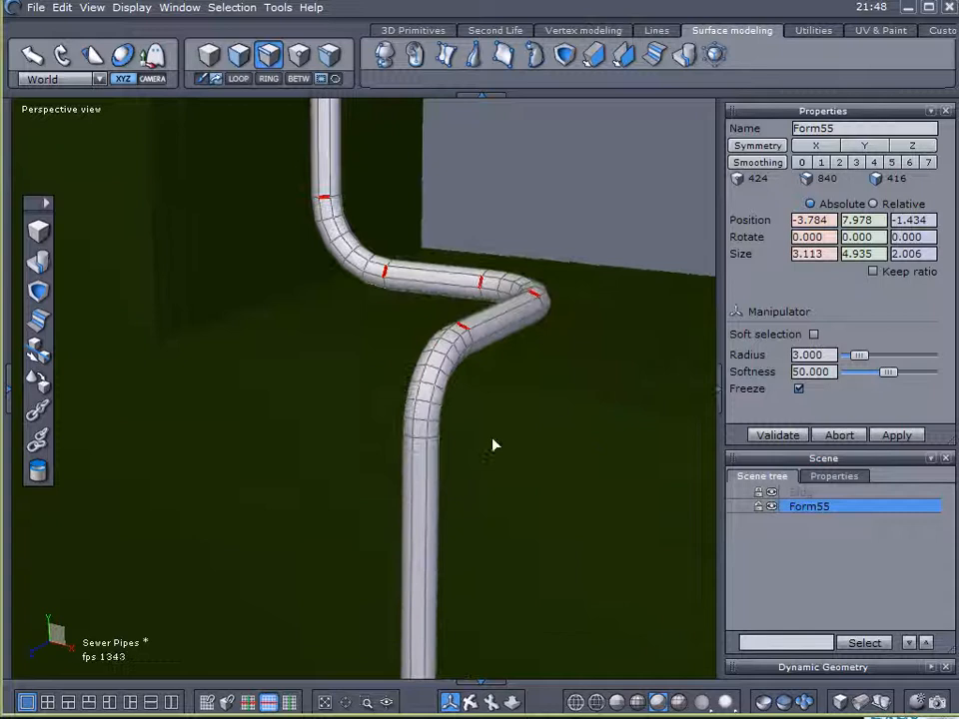
pyautogui.keyDown('shift'); pyautogui.click(418, 441); pyautogui.keyUp('shift')
# - Add the edges at the ends of the bends at the middle block's foot and over the lower block's roof edge
pyautogui.moveTo(563, 559); pyautogui.dragTo(369, 367, button='middle')
pyautogui.keyDown('shift'); pyautogui.click(268, 418); pyautogui.keyUp('shift')
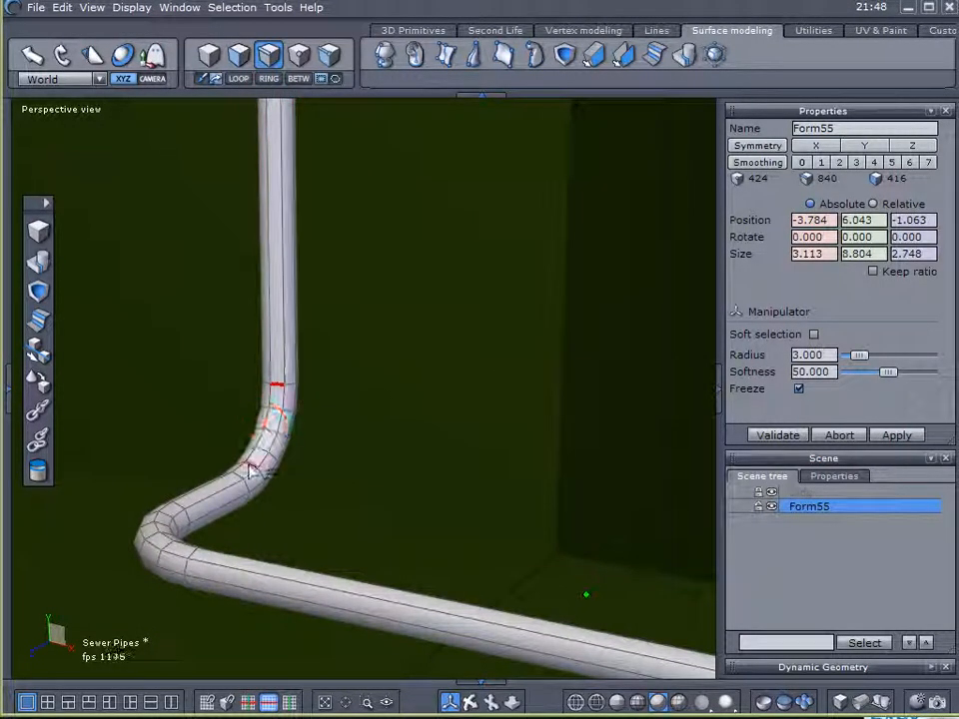
pyautogui.keyDown('shift'); pyautogui.click(240, 479); pyautogui.keyUp('shift')
pyautogui.keyDown('shift'); pyautogui.click(181, 513); pyautogui.keyUp('shift')
pyautogui.moveTo(510, 464); pyautogui.dragTo(30, 366, button='middle')
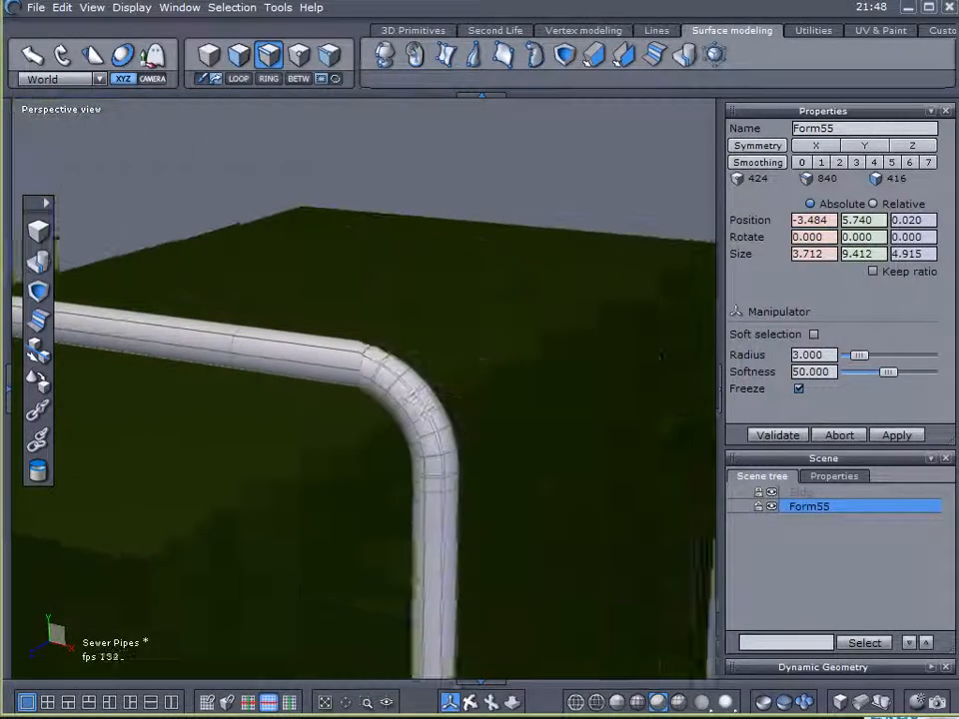
pyautogui.moveTo(416, 400); pyautogui.dragTo(238, 331, button='middle')
pyautogui.keyDown('shift'); pyautogui.click(245, 333); pyautogui.keyUp('shift')
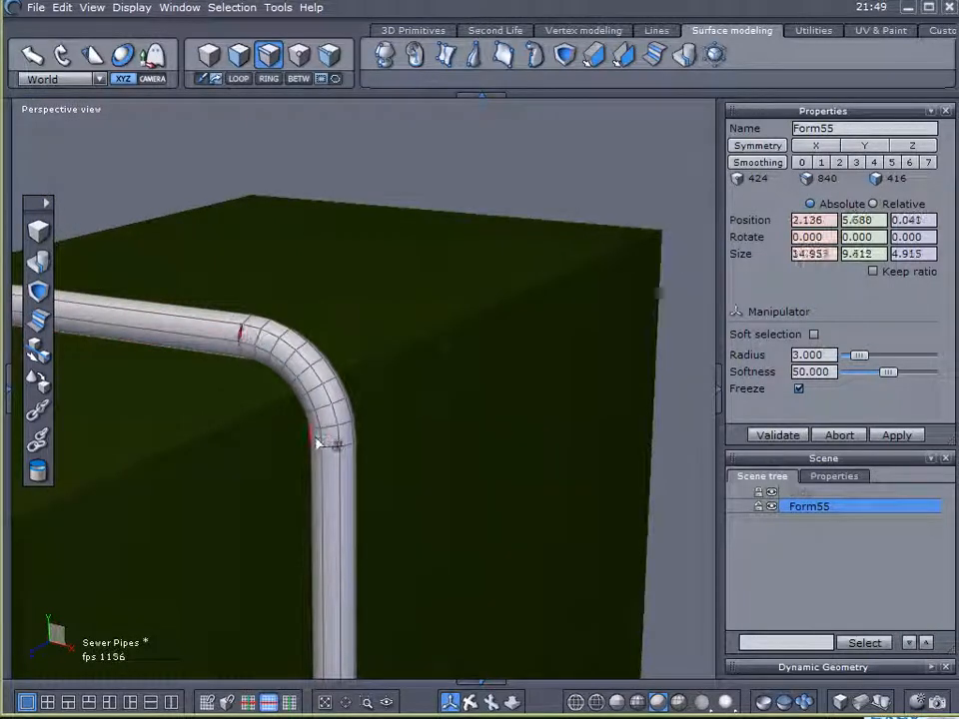
pyautogui.keyDown('shift'); pyautogui.click(330, 449); pyautogui.keyUp('shift')
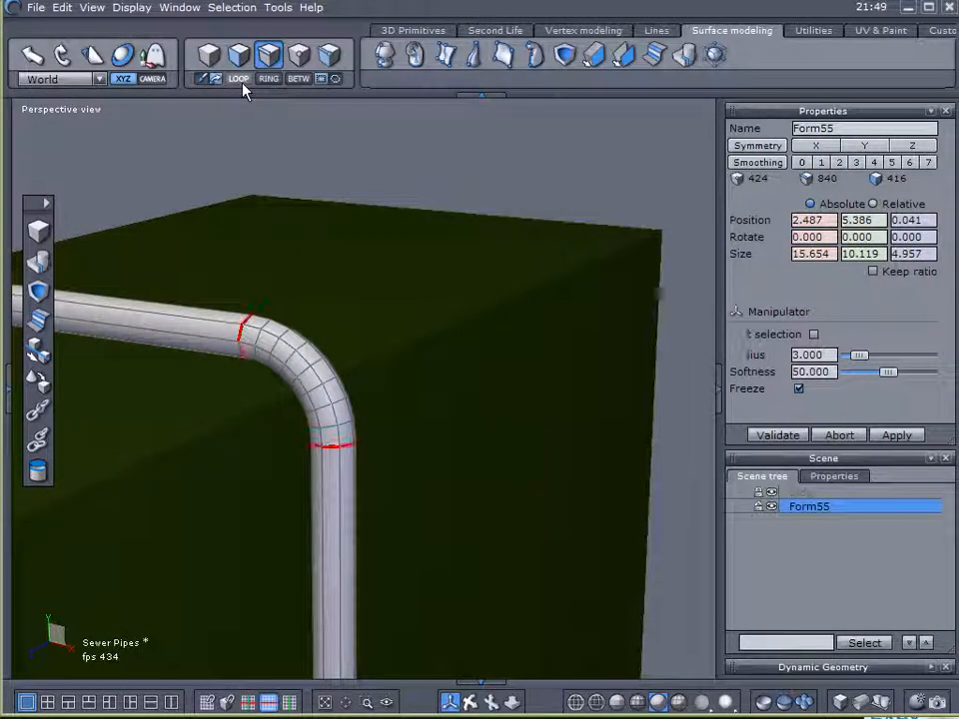
# - Extend the selected edges to full loops around the pipe and check them along its whole length
pyautogui.click(242, 82)
pyautogui.scroll(-10, 493, 349)
pyautogui.moveTo(520, 303); pyautogui.dragTo(551, 359, button='middle')
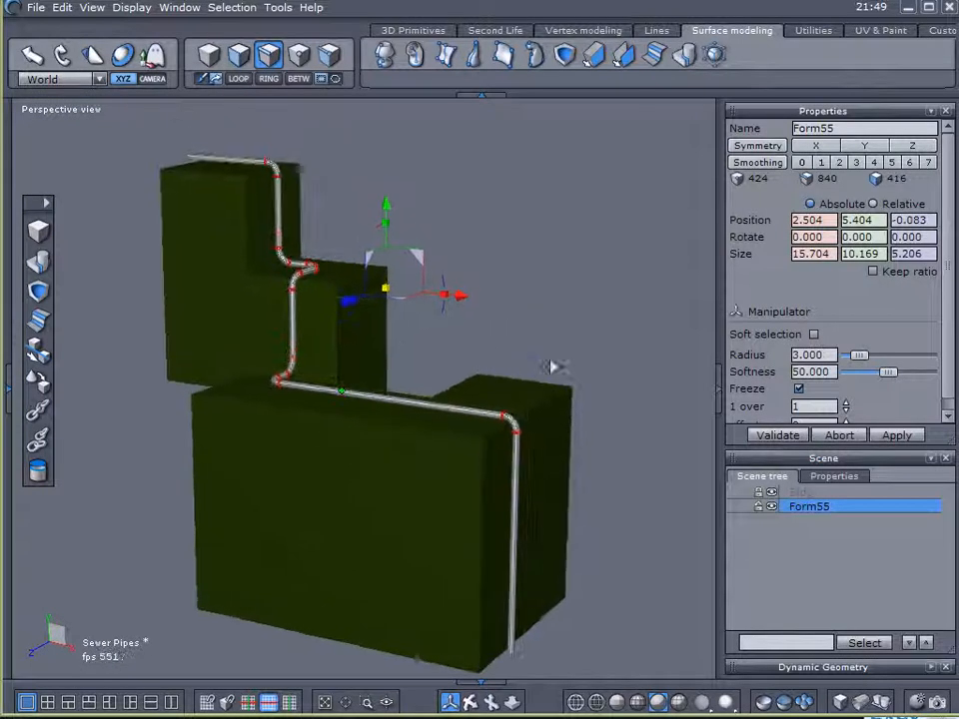
pyautogui.scroll(5, 321, 337)
pyautogui.moveTo(321, 337); pyautogui.dragTo(336, 374, button='middle')
pyautogui.moveTo(336, 374); pyautogui.dragTo(187, 400, button='right')
pyautogui.moveTo(270, 383); pyautogui.dragTo(215, 438, button='middle')
pyautogui.moveTo(216, 438); pyautogui.dragTo(463, 458, button='right')
pyautogui.moveTo(423, 335); pyautogui.dragTo(127, 290, button='right')
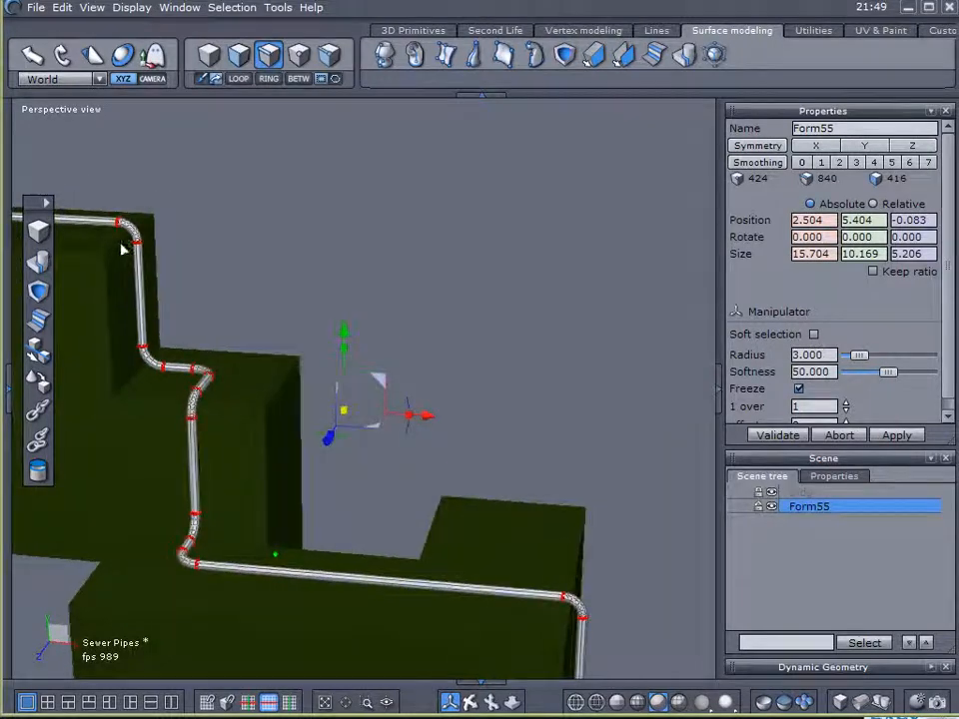
pyautogui.moveTo(539, 183); pyautogui.dragTo(176, 300, button='right')
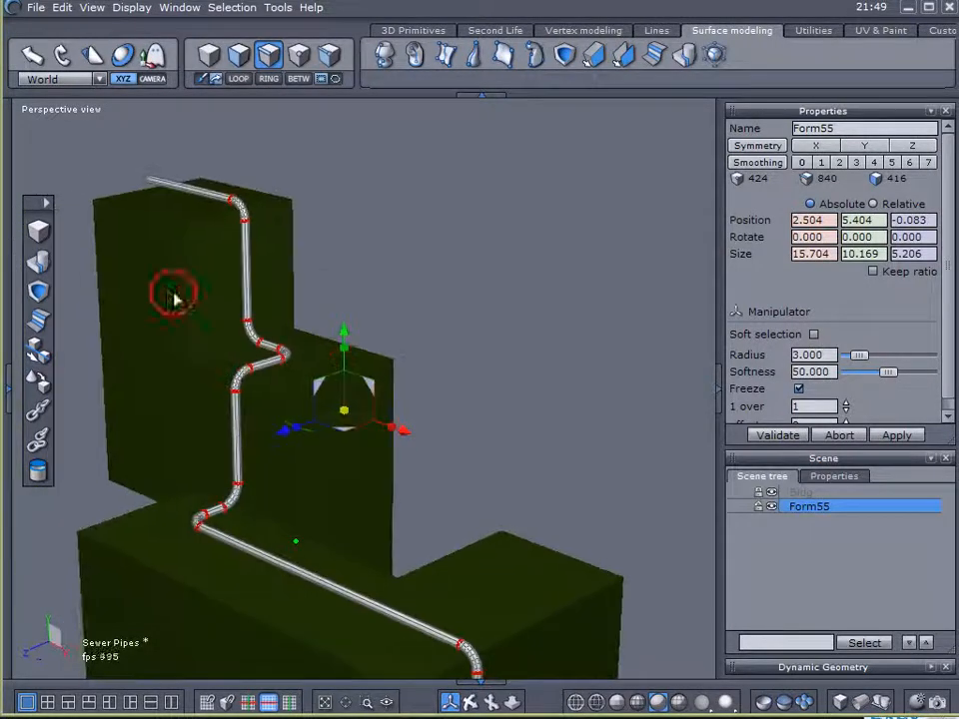
# - Extract curves from the selected edge loops and hide the pipe and the building blocks
pyautogui.click(655, 31)
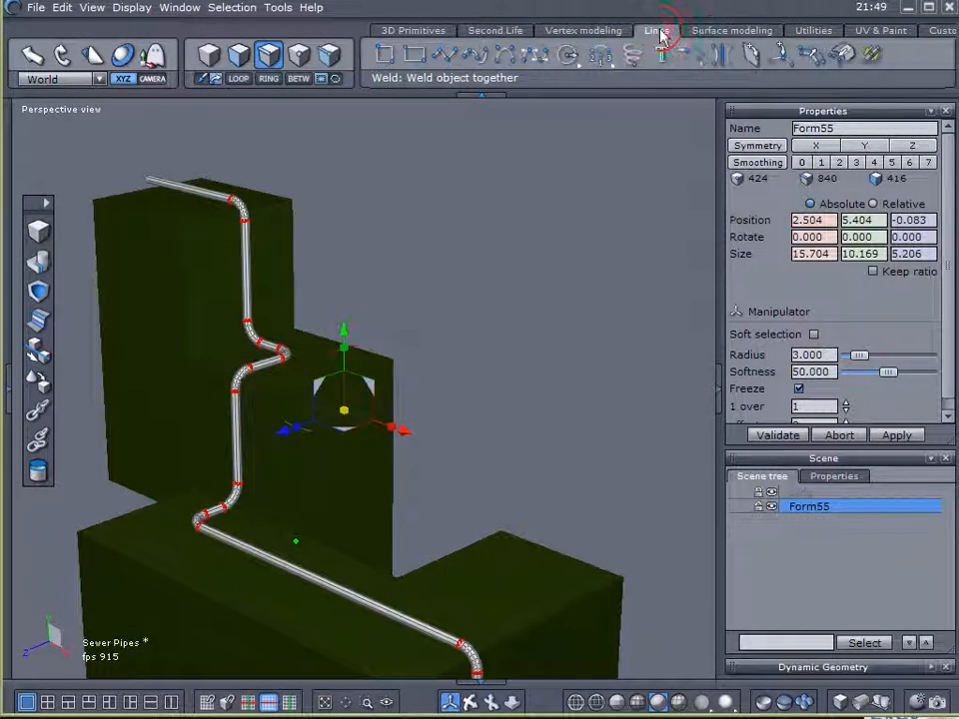
pyautogui.click(844, 60)
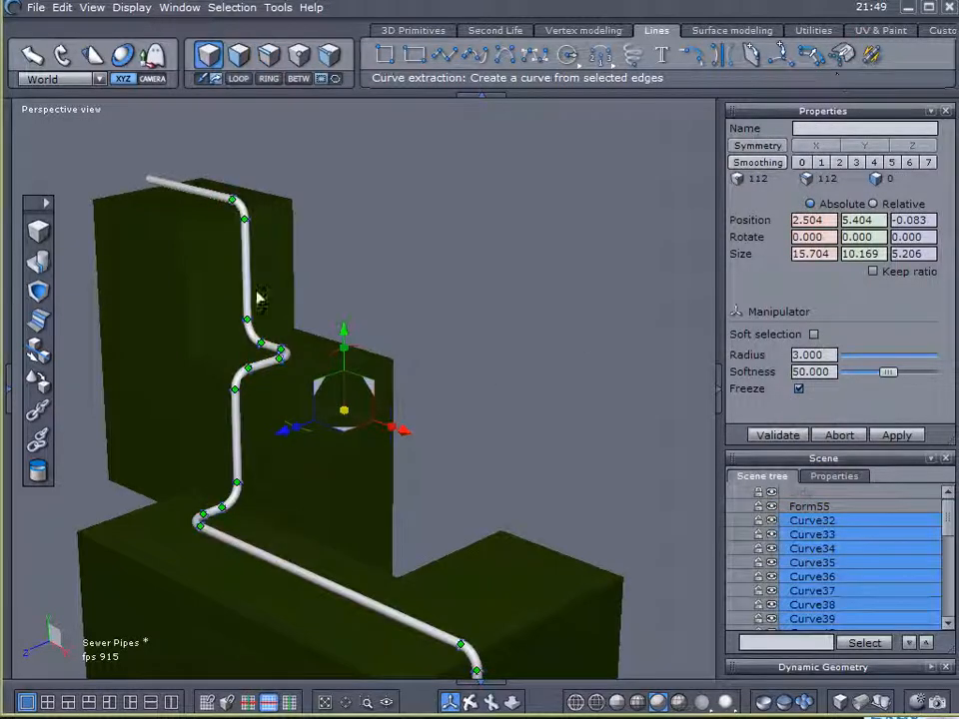
pyautogui.click(771, 508)
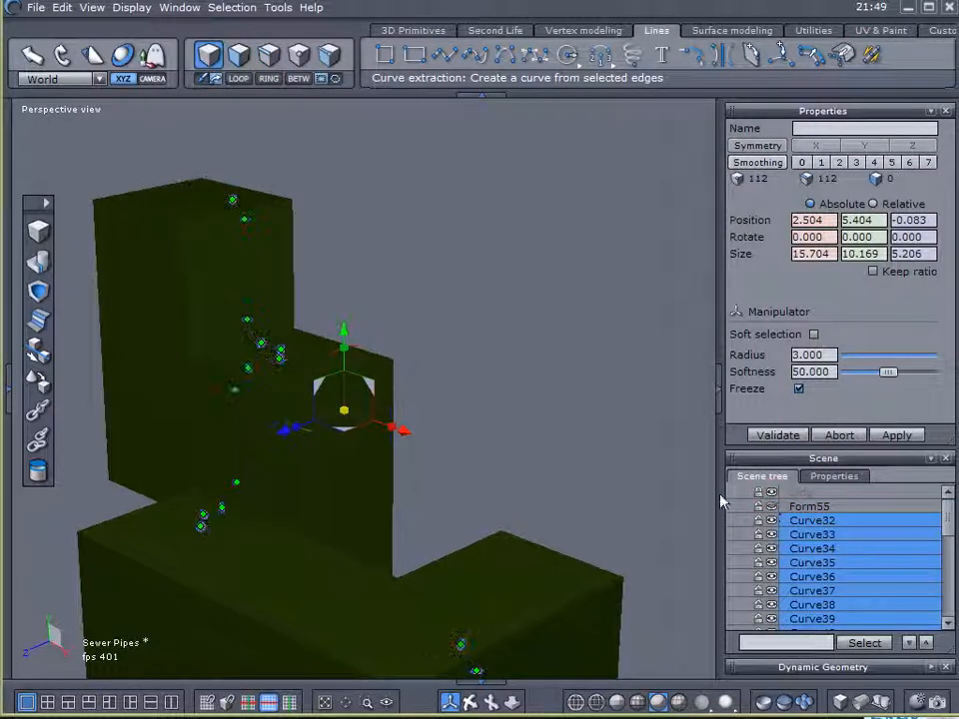
pyautogui.click(774, 495)
pyautogui.moveTo(401, 429); pyautogui.dragTo(182, 510, button='right')
pyautogui.scroll(5, 148, 490)
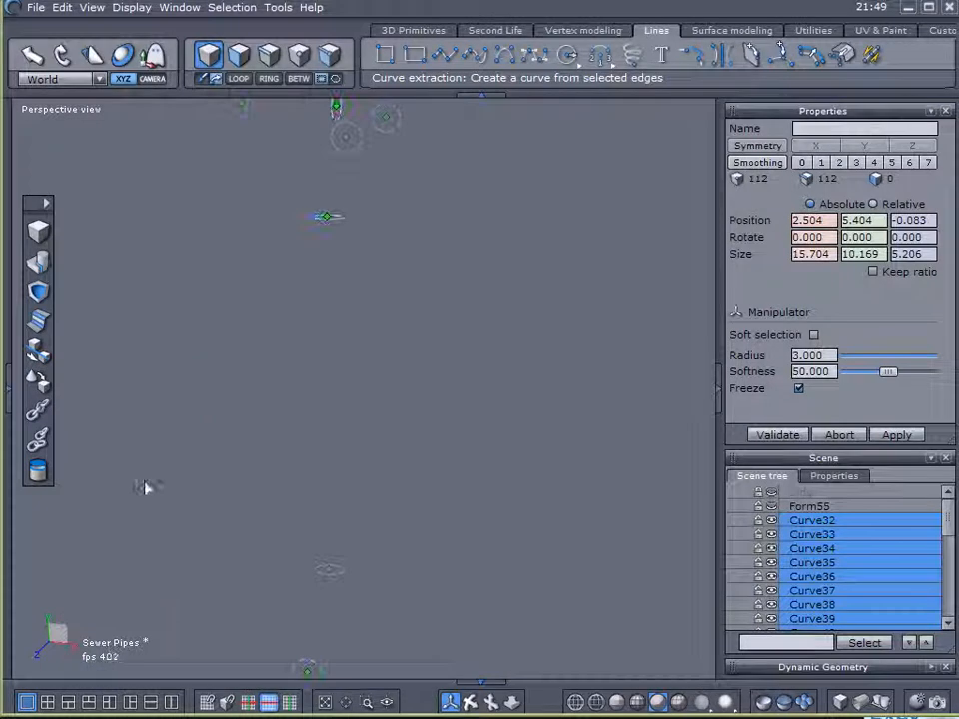
pyautogui.scroll(-3, 395, 180)
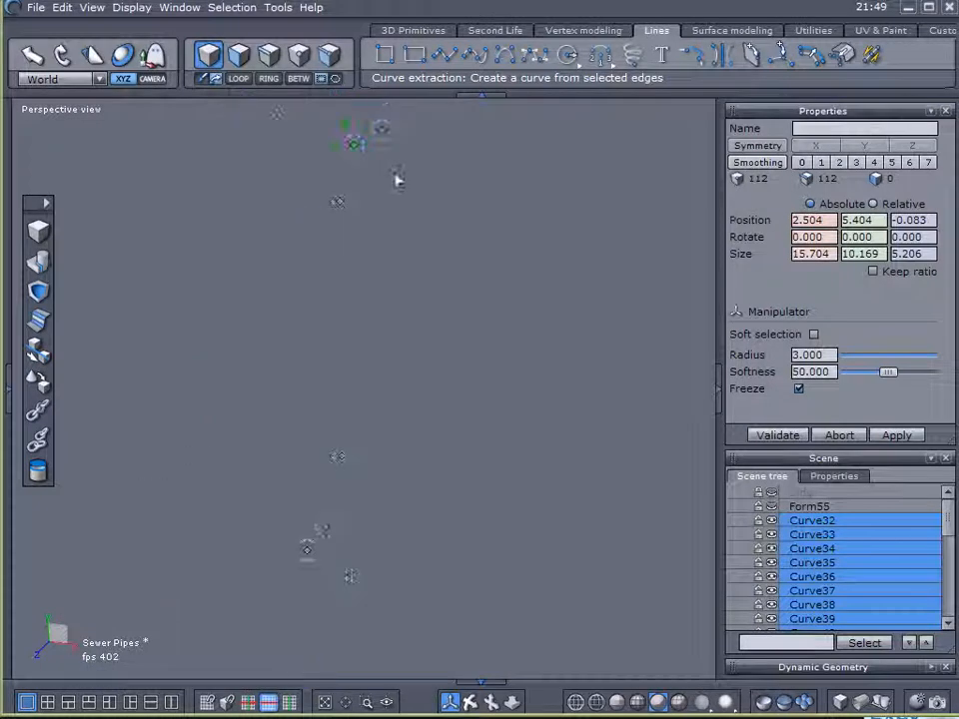
pyautogui.click(747, 30)
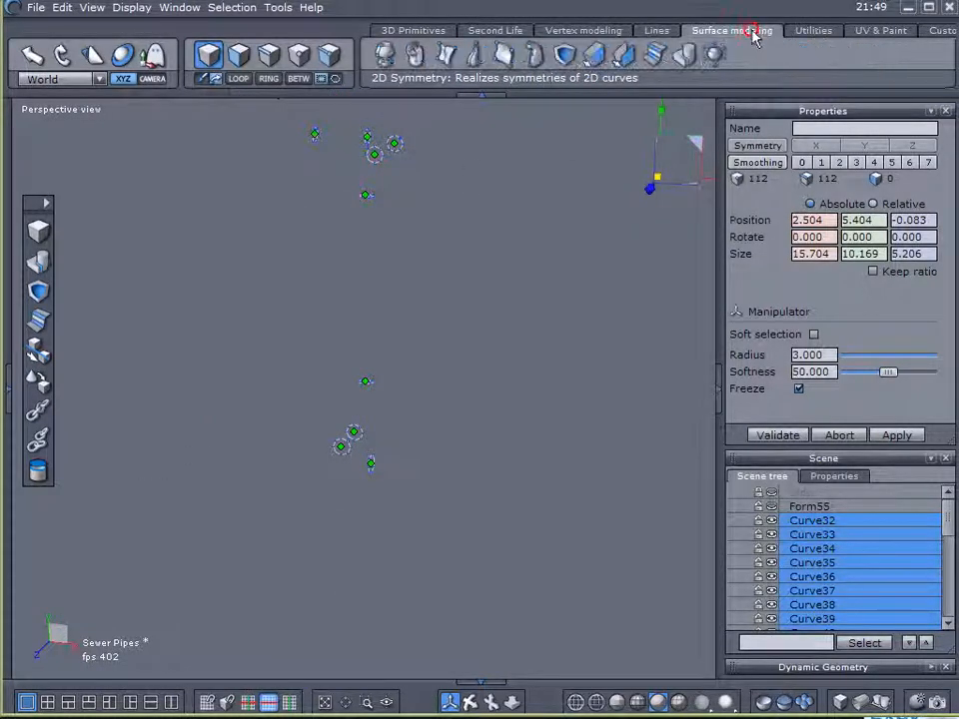
pyautogui.click(596, 58)
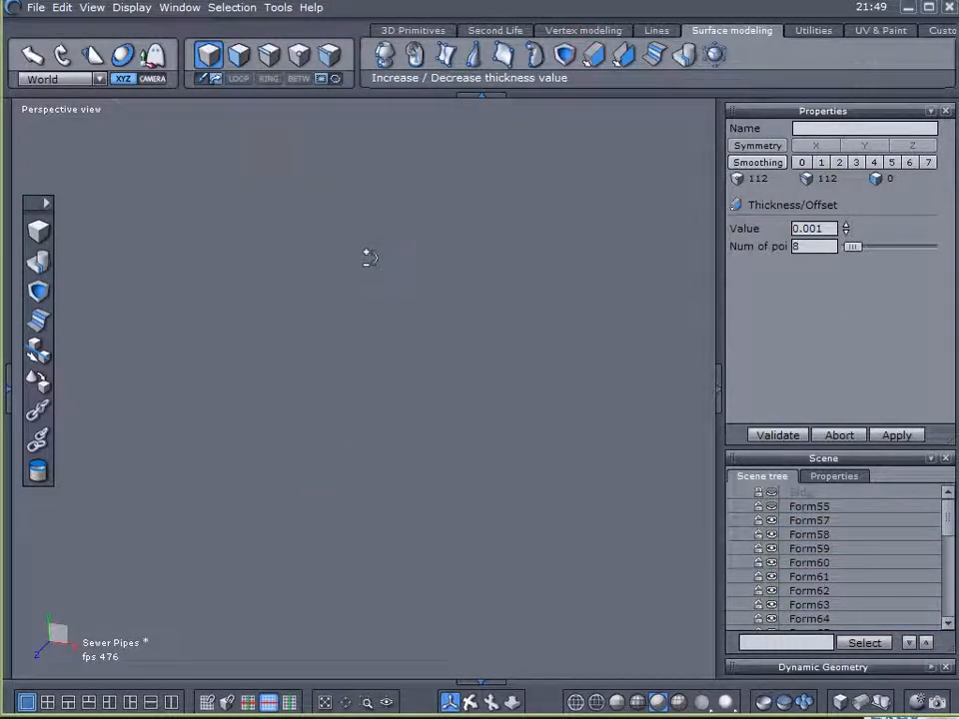
pyautogui.scroll(3, 370, 257)
pyautogui.moveTo(449, 255); pyautogui.dragTo(482, 326, button='middle')
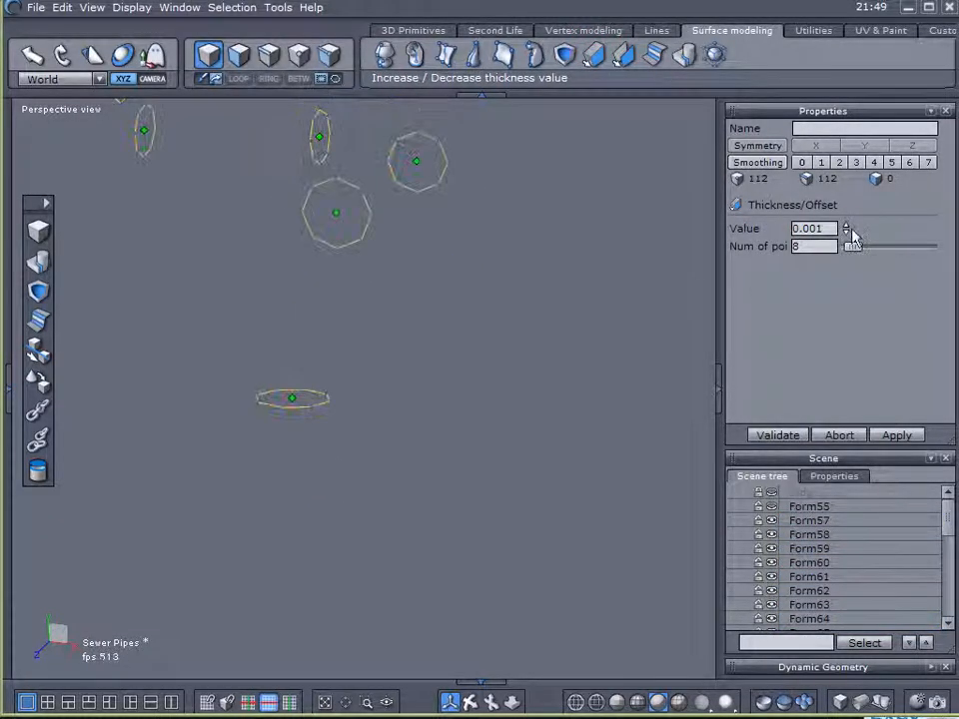
pyautogui.click(846, 223)
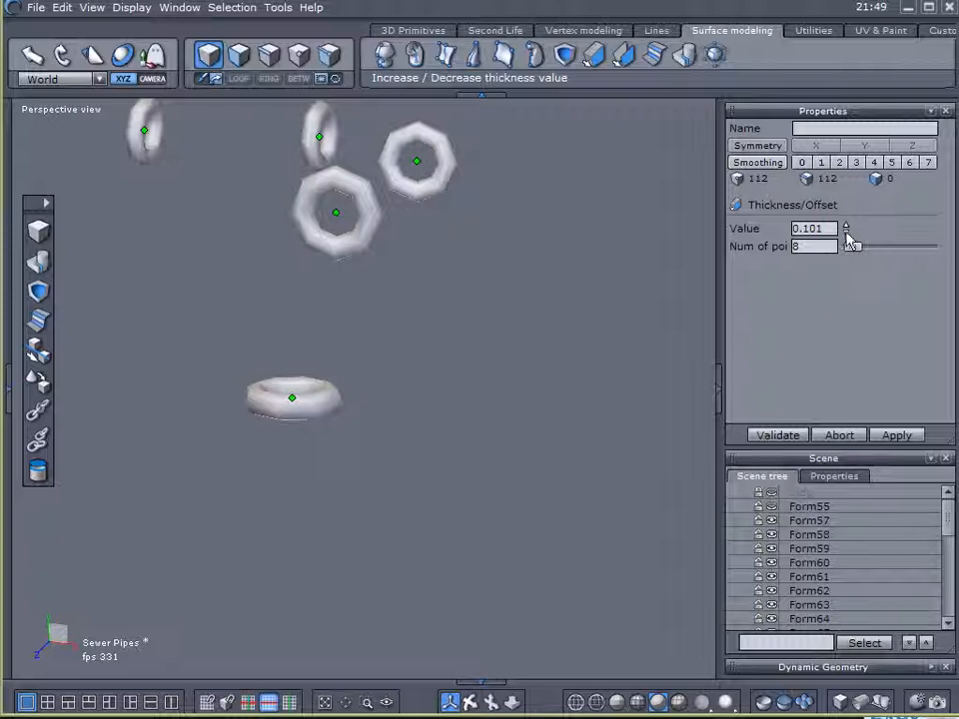
pyautogui.click(841, 437)
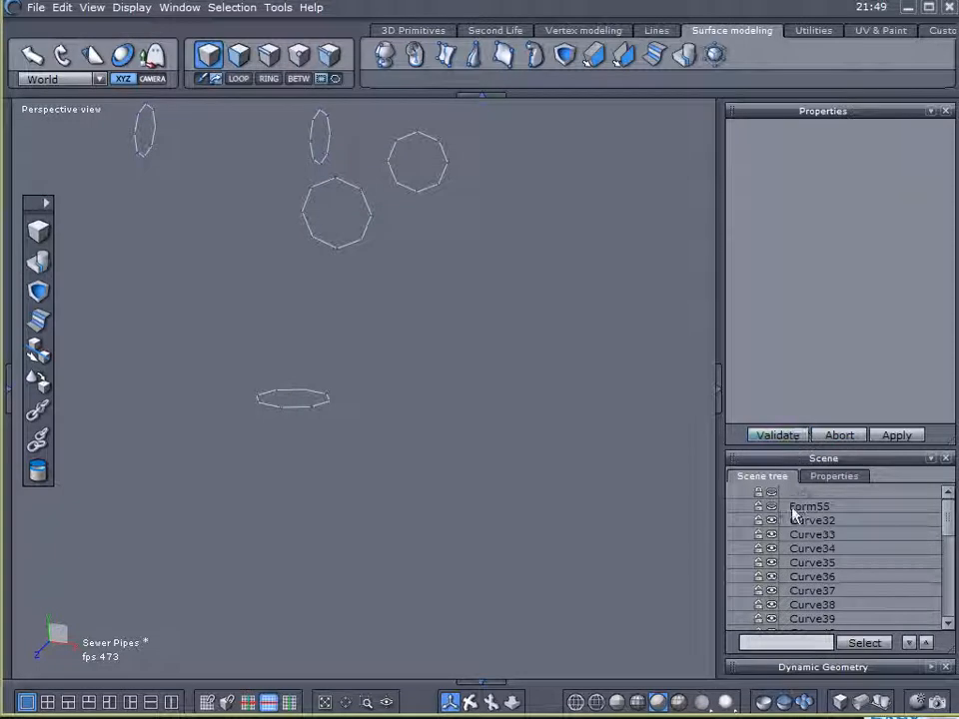
# - Select all extracted curves from Curve32 to Curve45 and sweep them in straight extrusion mode into short ring bands
pyautogui.click(788, 522)
pyautogui.moveTo(948, 530); pyautogui.dragTo(951, 630)
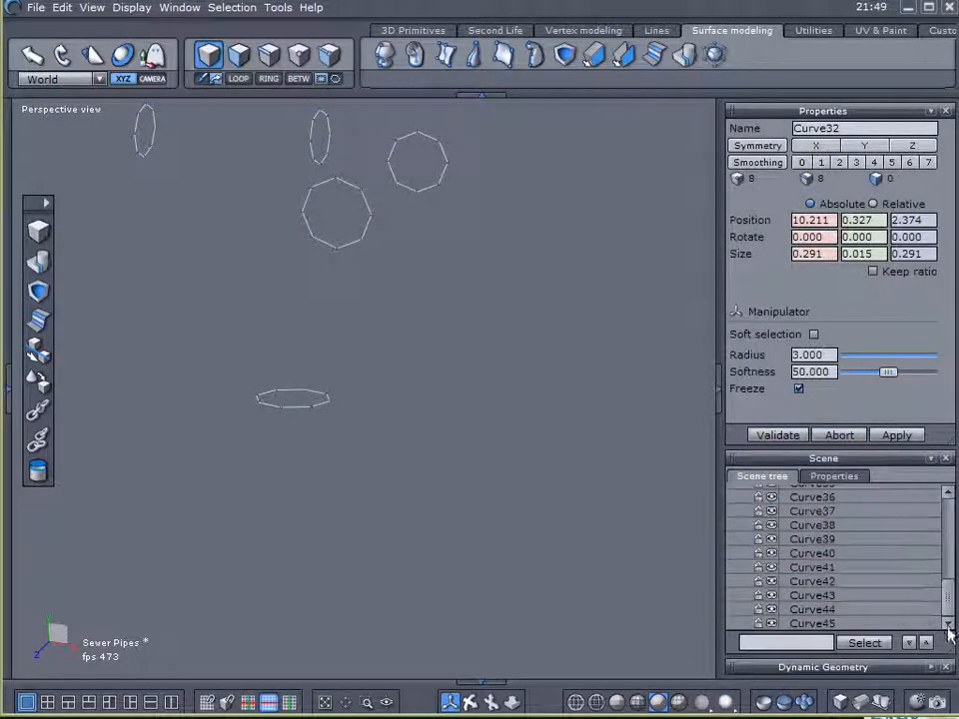
pyautogui.click(817, 624)
pyautogui.moveTo(945, 597); pyautogui.dragTo(950, 536)
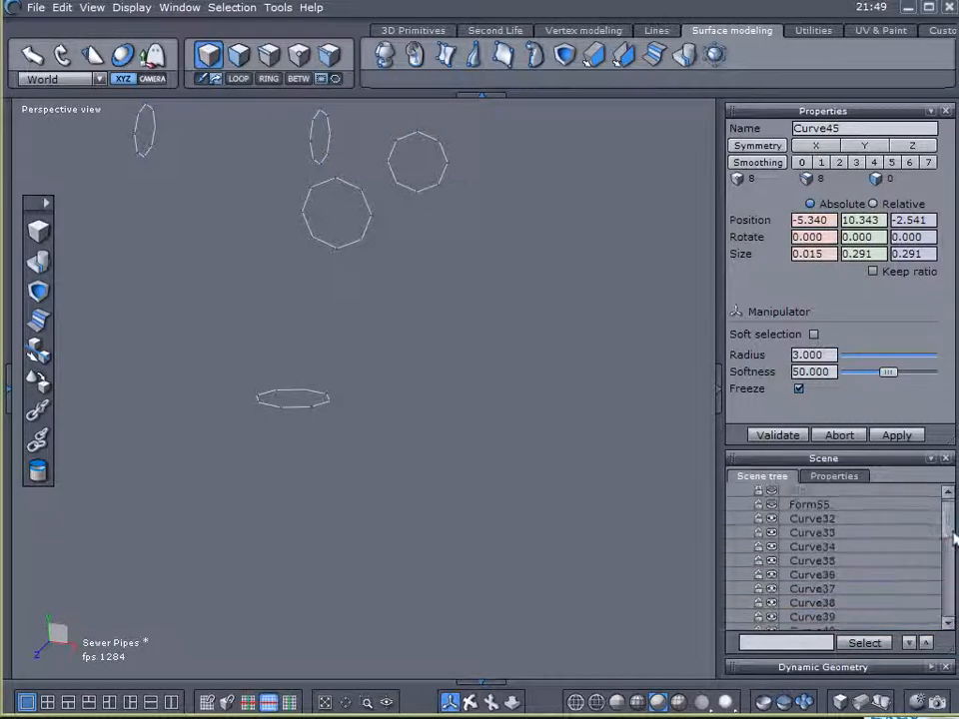
pyautogui.keyDown('shift'); pyautogui.click(786, 520); pyautogui.keyUp('shift')
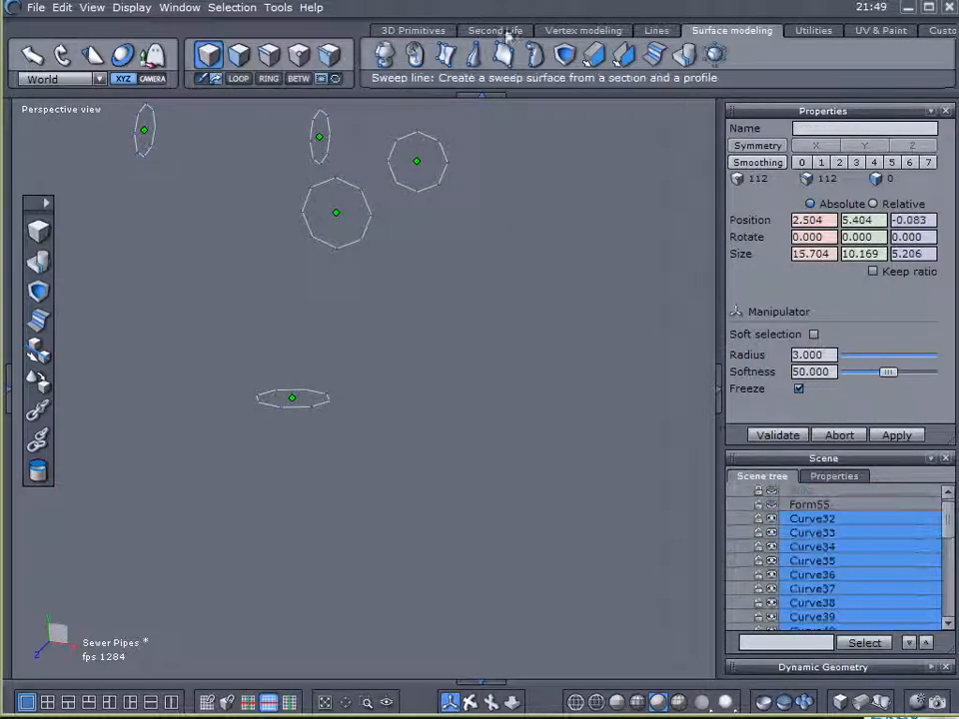
pyautogui.click(566, 34)
pyautogui.moveTo(625, 216); pyautogui.dragTo(442, 222, button='right')
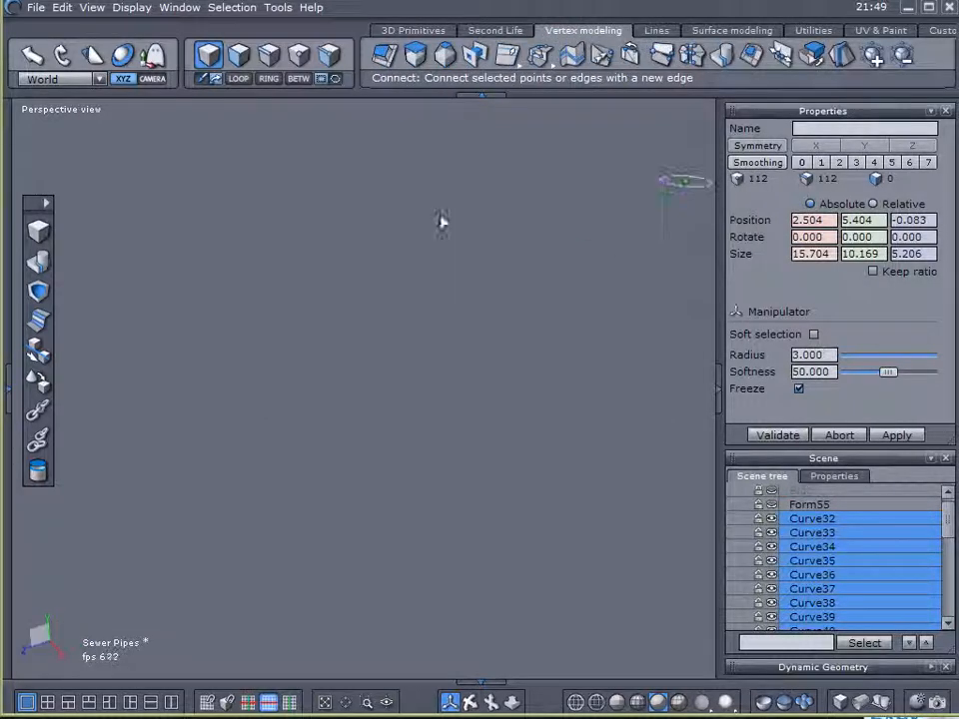
pyautogui.click(417, 57)
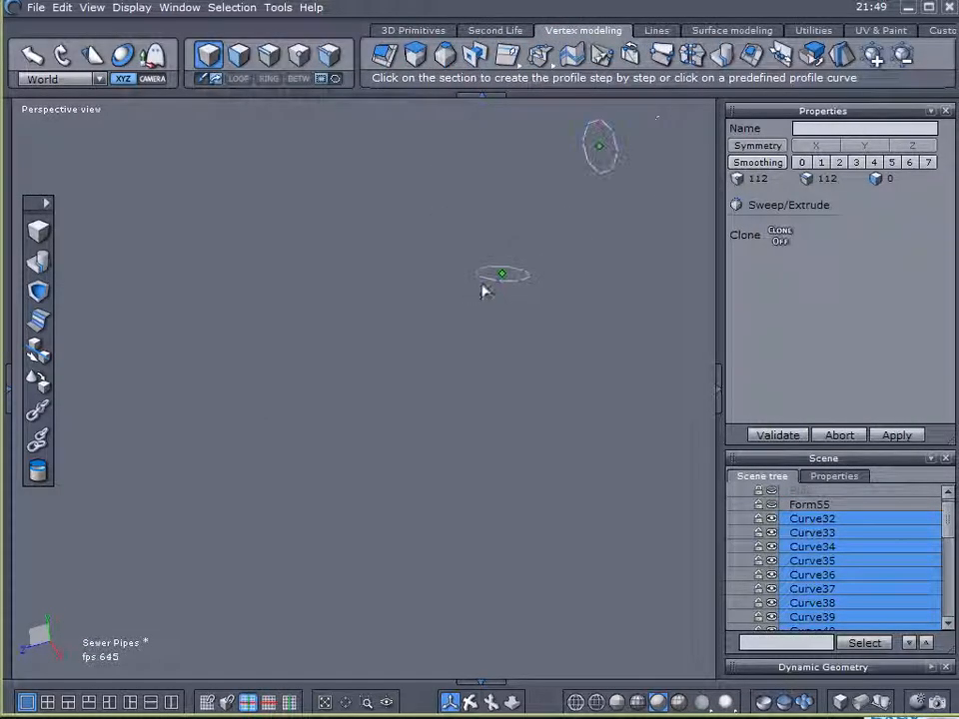
pyautogui.click(487, 277)
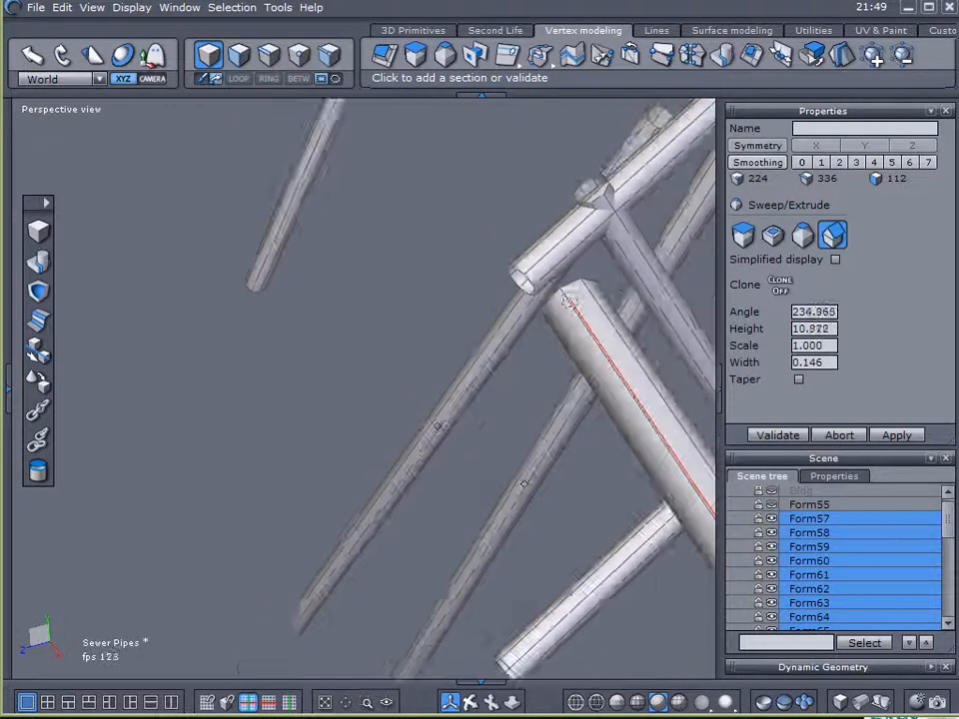
pyautogui.click(744, 236)
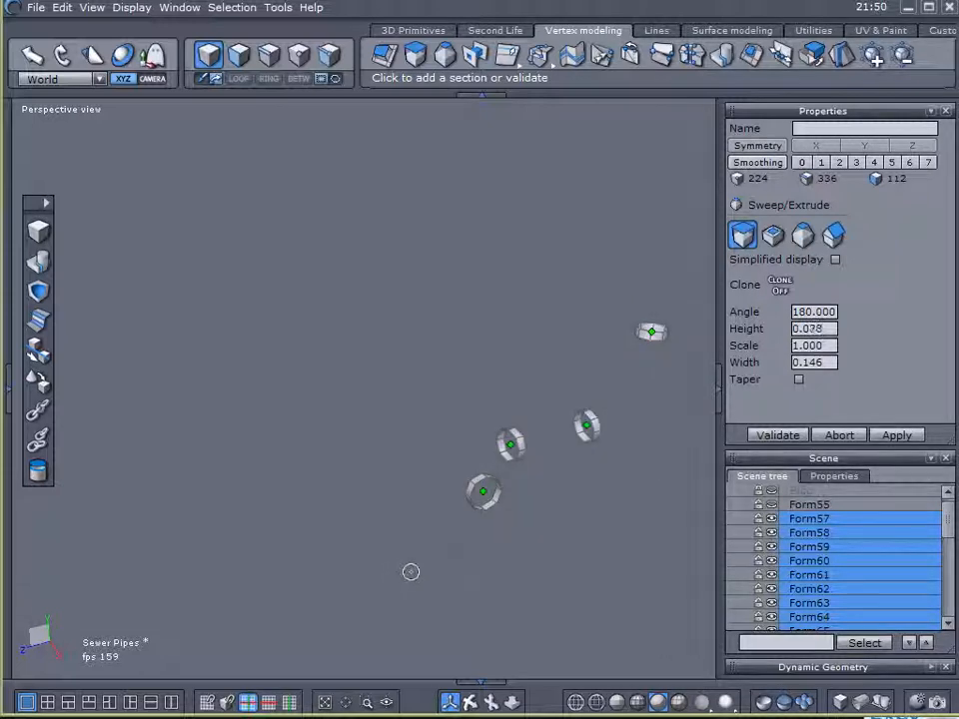
pyautogui.click(773, 445)
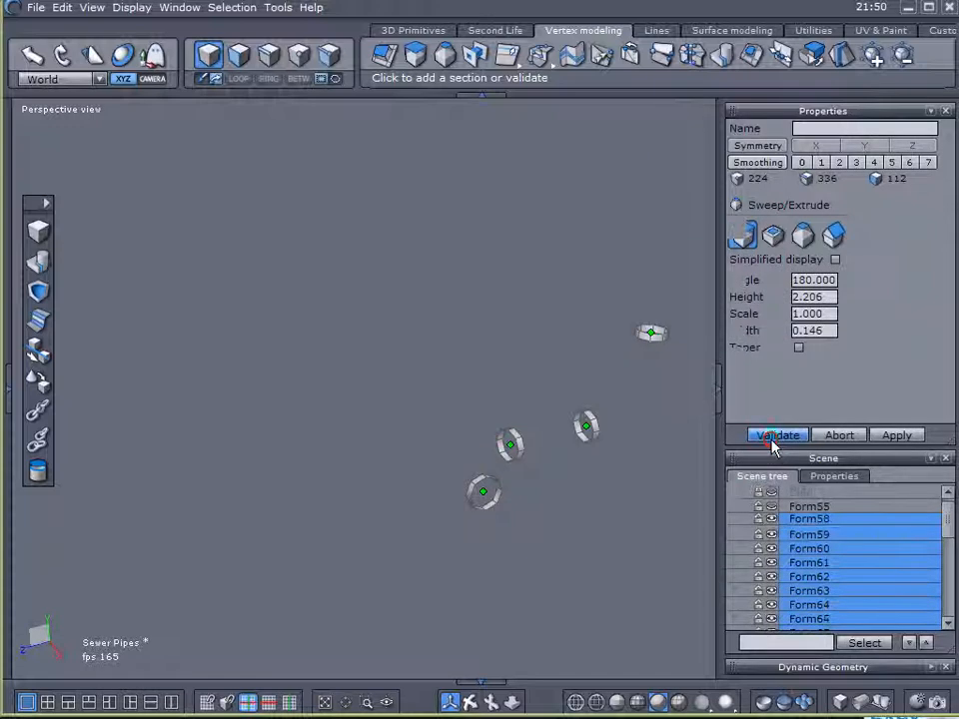
# - Show the pipe again and give the ring bands a thickness of 0.033 so they stand out around it as collars
pyautogui.click(770, 33)
pyautogui.click(594, 57)
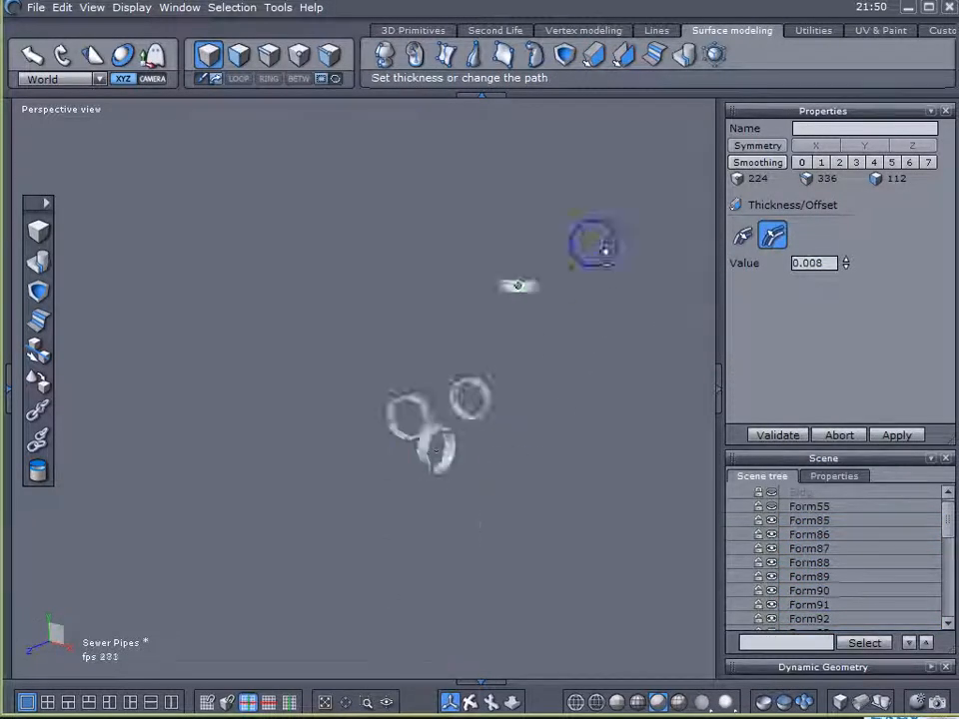
pyautogui.click(772, 494)
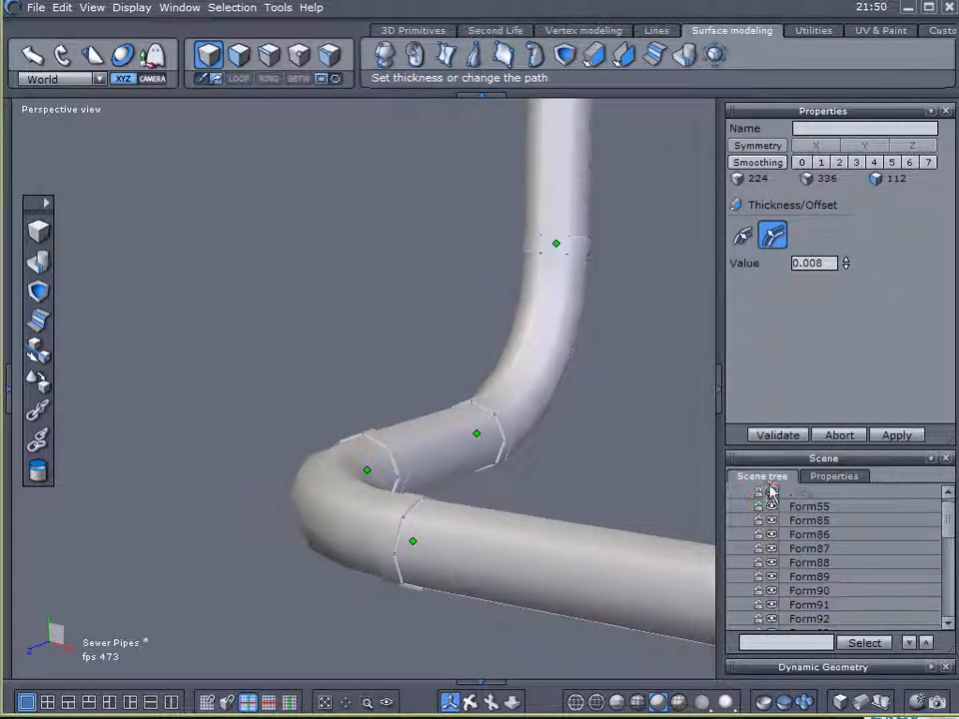
pyautogui.moveTo(847, 267)
pyautogui.mouseDown()
pyautogui.moveTo(848, 239)
pyautogui.moveTo(847, 250)
pyautogui.mouseUp()
pyautogui.moveTo(695, 382); pyautogui.dragTo(500, 375, button='middle')
pyautogui.click(780, 437)
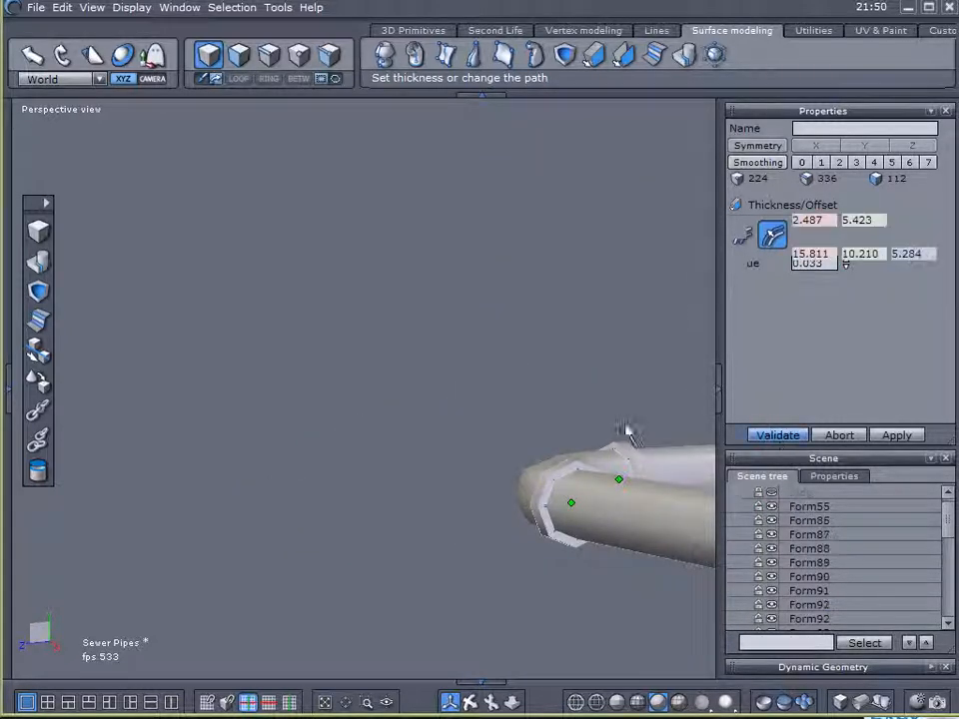
# - Combine all the pipe collars into one object and show the building blocks again
pyautogui.scroll(-4, 618, 422)
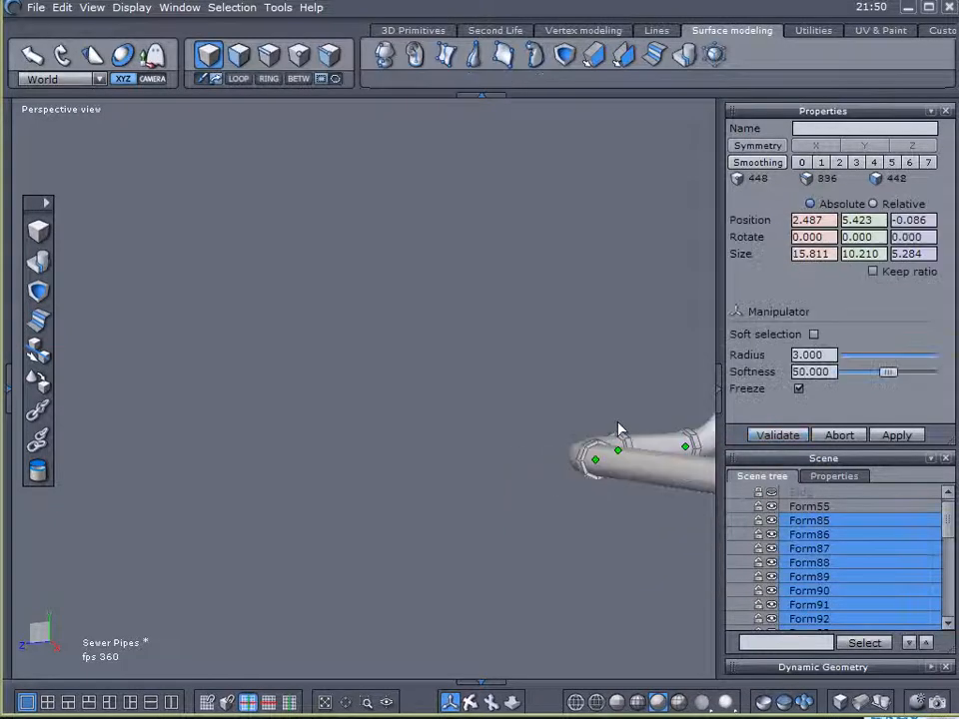
pyautogui.moveTo(618, 422); pyautogui.dragTo(512, 406, button='middle')
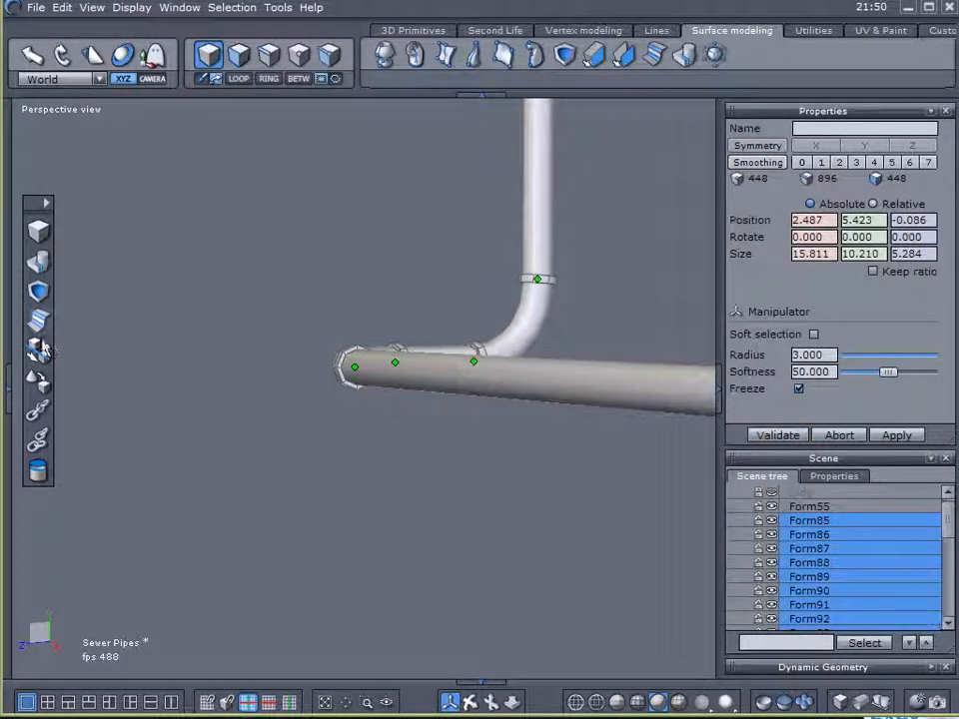
pyautogui.click(770, 495)
# - Examine the pipe and its collars along the stepped building blocks from several sides
pyautogui.scroll(-5, 605, 389)
pyautogui.moveTo(602, 388); pyautogui.dragTo(382, 344, button='middle')
pyautogui.moveTo(432, 314); pyautogui.dragTo(396, 396, button='middle')
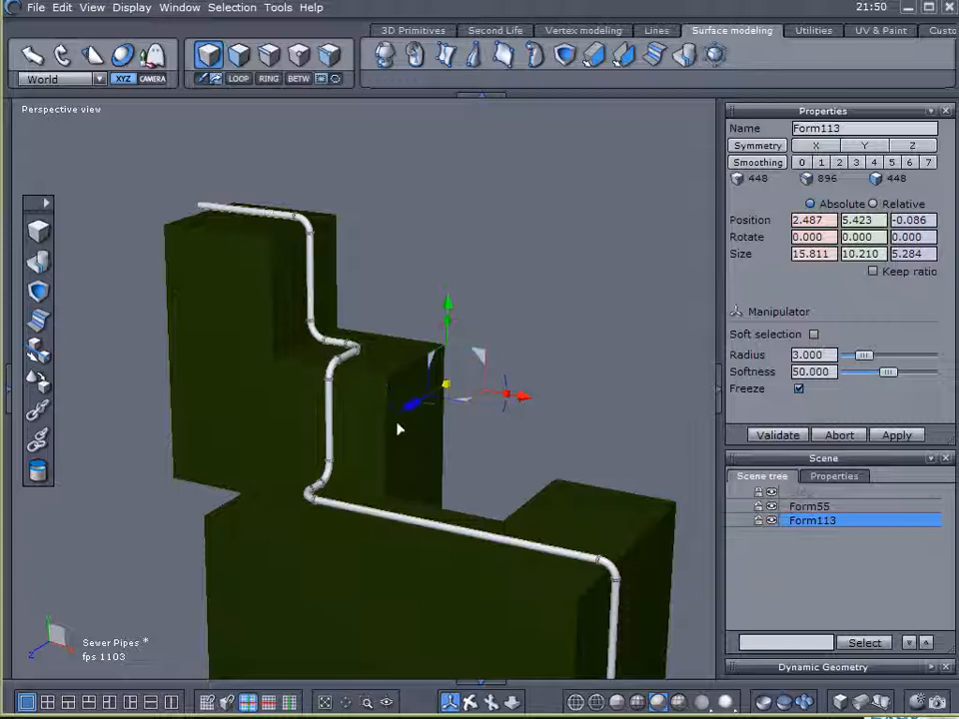
pyautogui.moveTo(460, 470); pyautogui.dragTo(351, 478, button='middle')
pyautogui.moveTo(610, 507); pyautogui.dragTo(390, 471, button='middle')
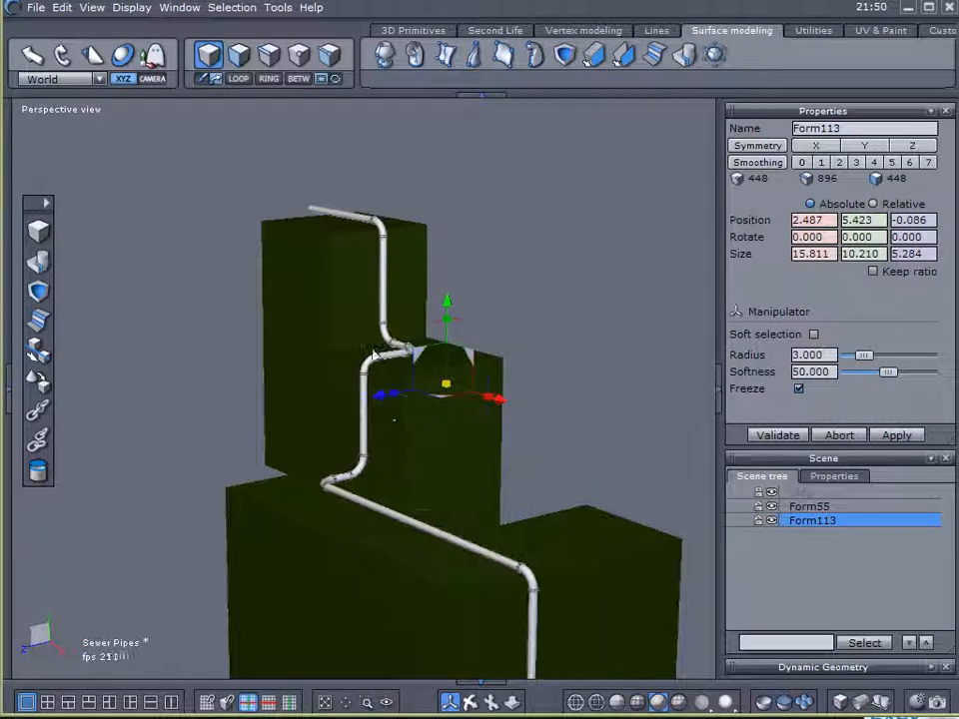
pyautogui.moveTo(284, 368); pyautogui.dragTo(633, 399, button='middle')
pyautogui.moveTo(541, 418); pyautogui.dragTo(540, 500, button='middle')
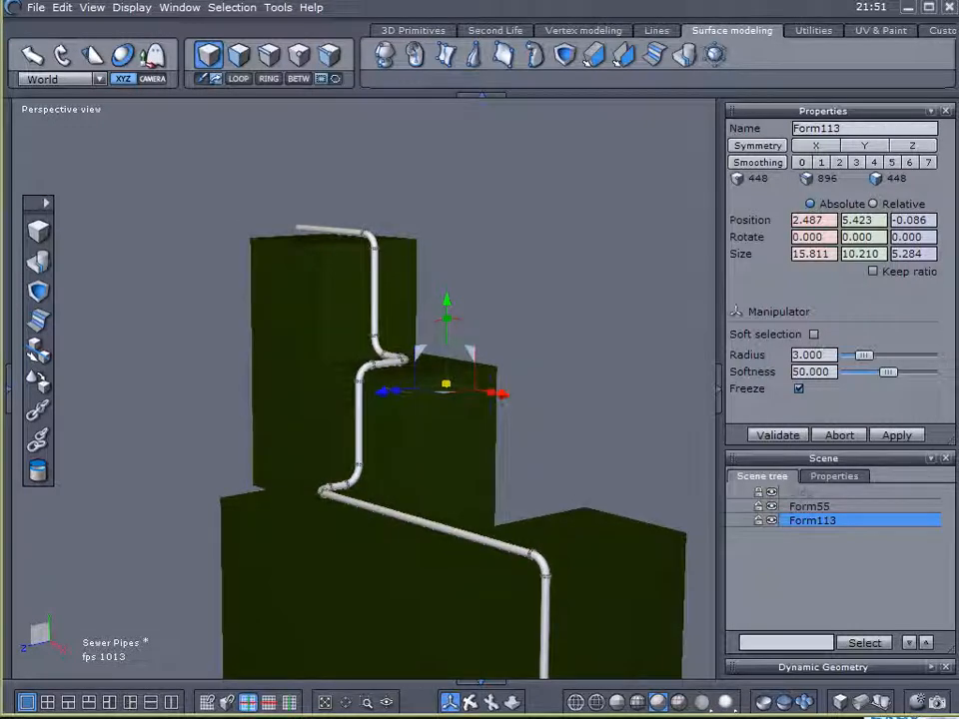